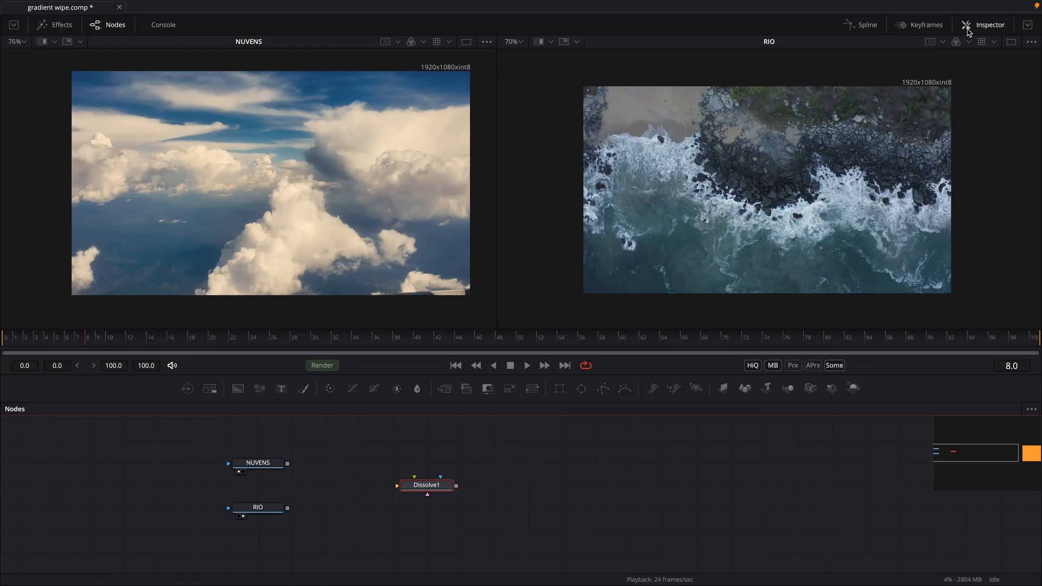
# - Show the Inspector and connect NUVENS to Dissolve1's background input and RIO to its foreground input
pyautogui.click(968, 27)
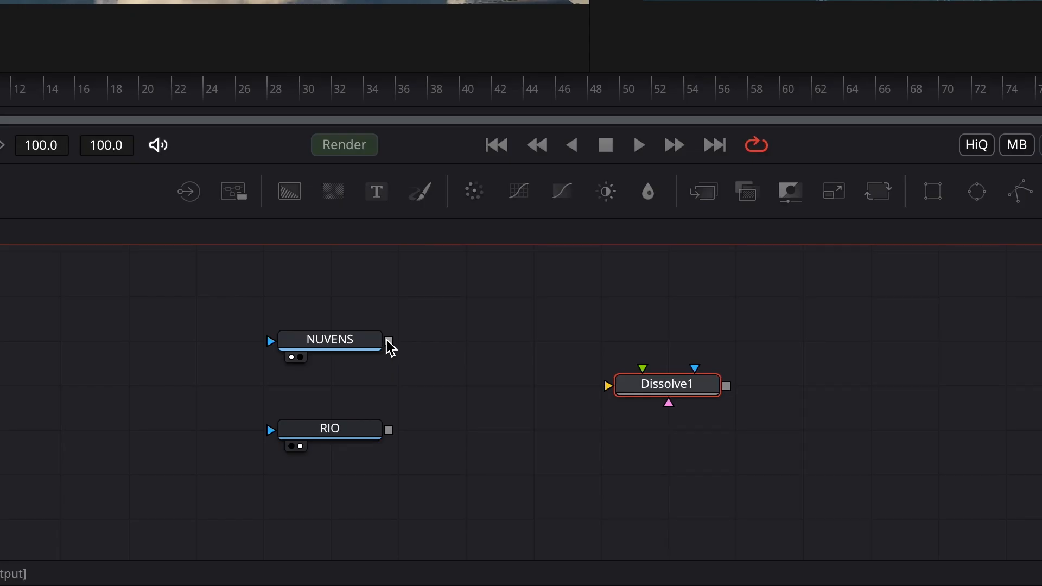
pyautogui.moveTo(287, 463); pyautogui.dragTo(391, 501)
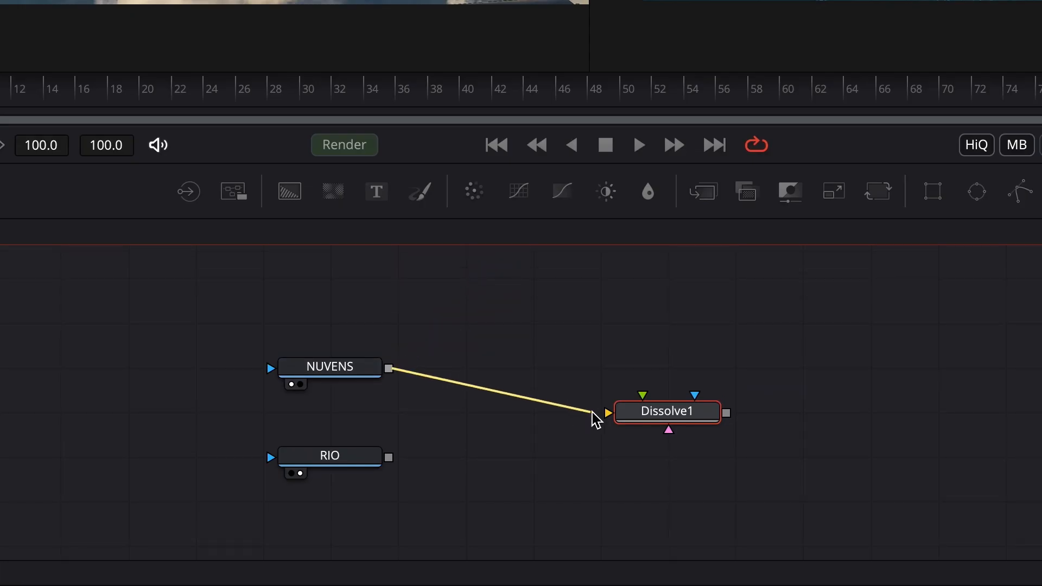
pyautogui.moveTo(596, 420); pyautogui.dragTo(608, 415)
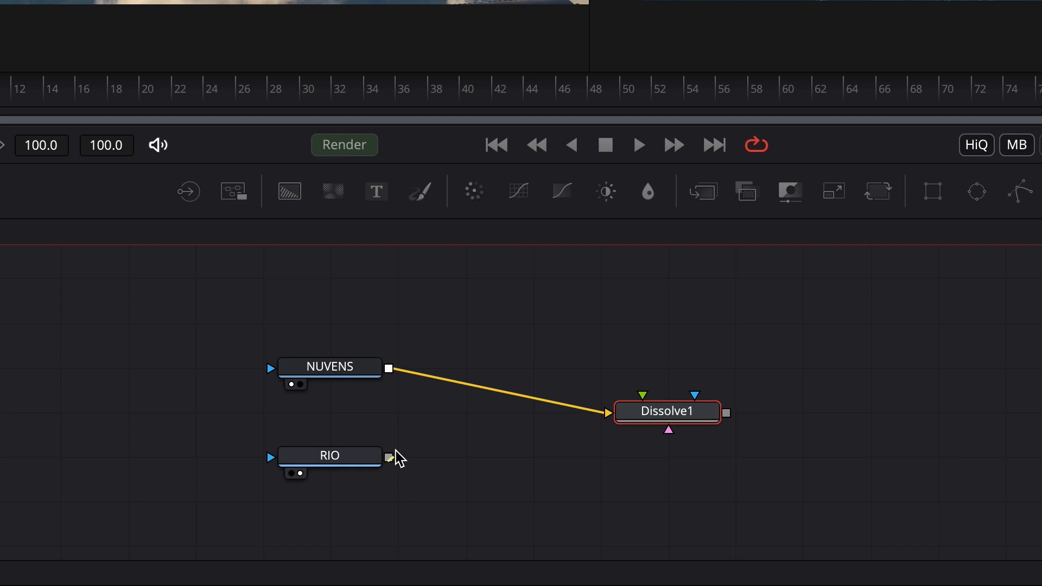
pyautogui.moveTo(392, 458); pyautogui.dragTo(672, 465)
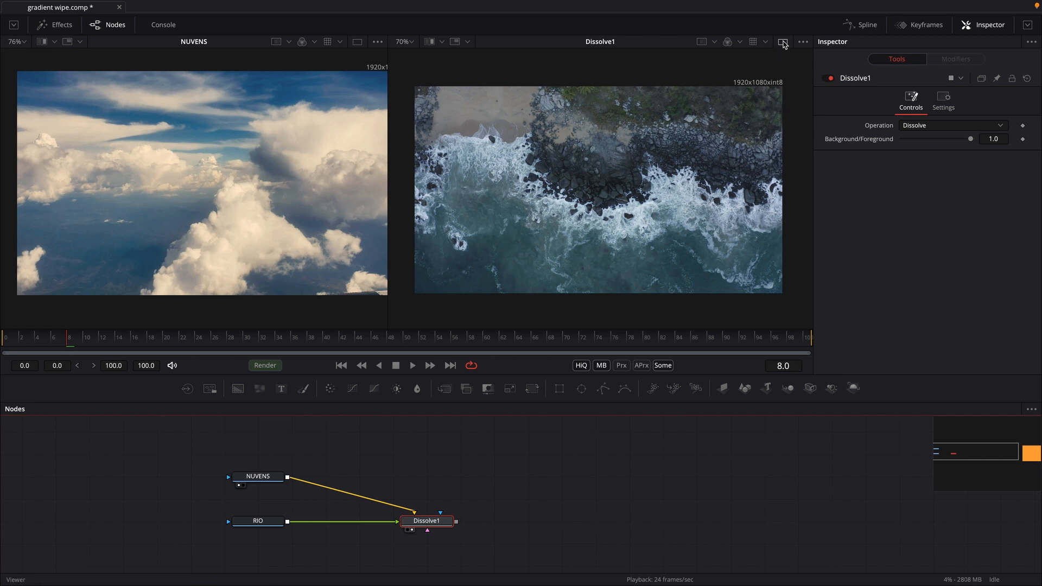
# - Switch to a single viewer and sweep Dissolve1's Background/Foreground blend to preview the plain dissolve between the two clips
pyautogui.click(784, 43)
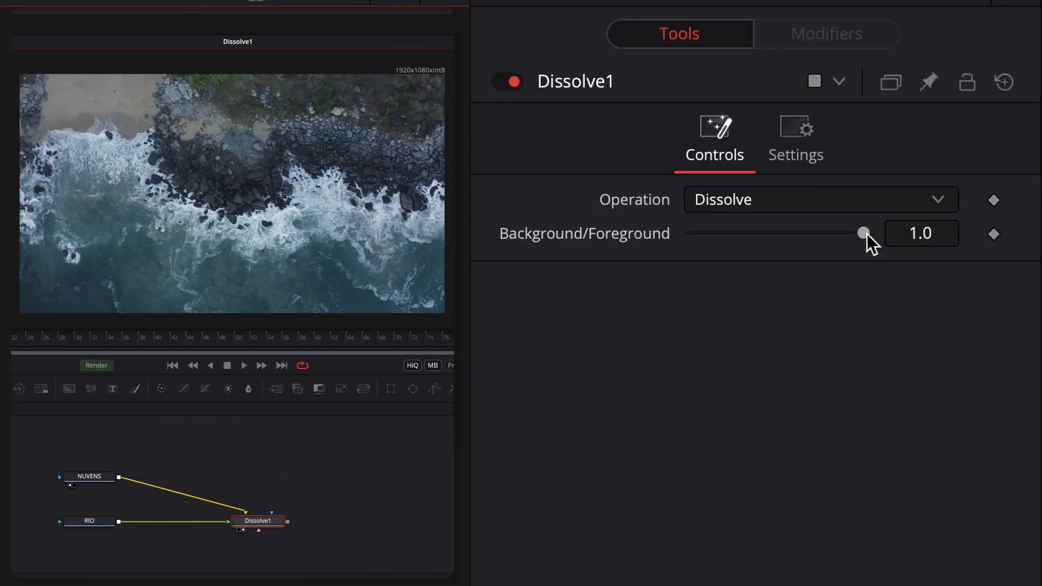
pyautogui.moveTo(867, 234)
pyautogui.mouseDown()
pyautogui.moveTo(676, 238)
pyautogui.moveTo(864, 237)
pyautogui.moveTo(699, 236)
pyautogui.moveTo(786, 234)
pyautogui.moveTo(863, 237)
pyautogui.moveTo(725, 241)
pyautogui.moveTo(868, 246)
pyautogui.mouseUp()
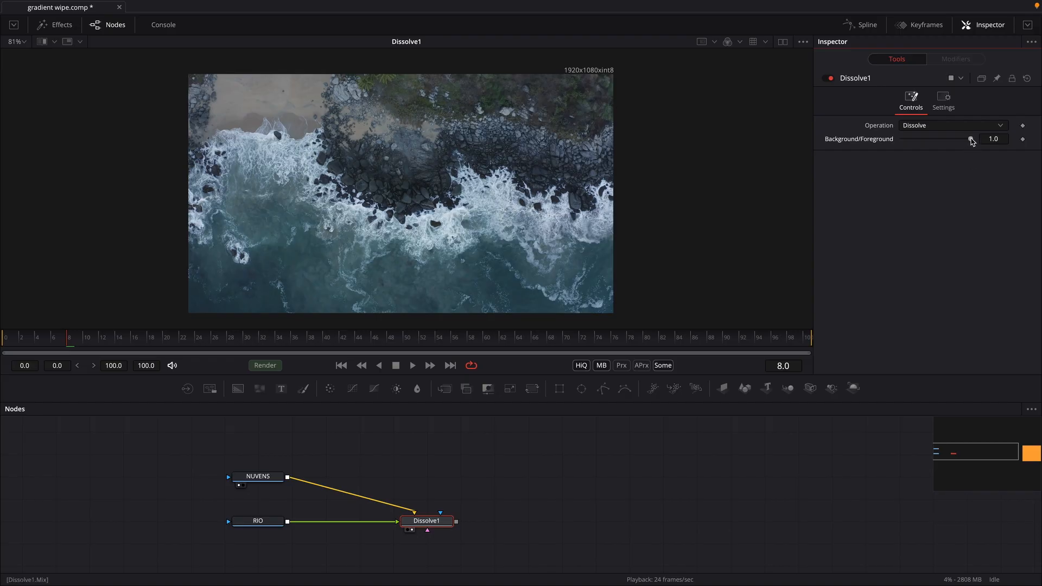
pyautogui.moveTo(971, 139); pyautogui.dragTo(901, 139)
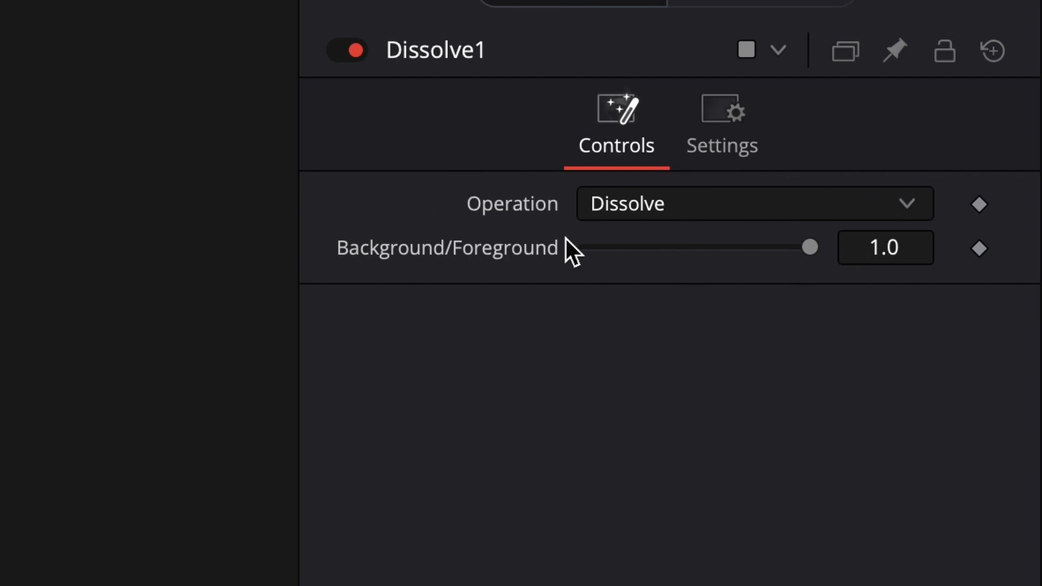
# - Set Dissolve1's operation to Gradient Wipe and restore the side-by-side viewers
pyautogui.click(620, 207)
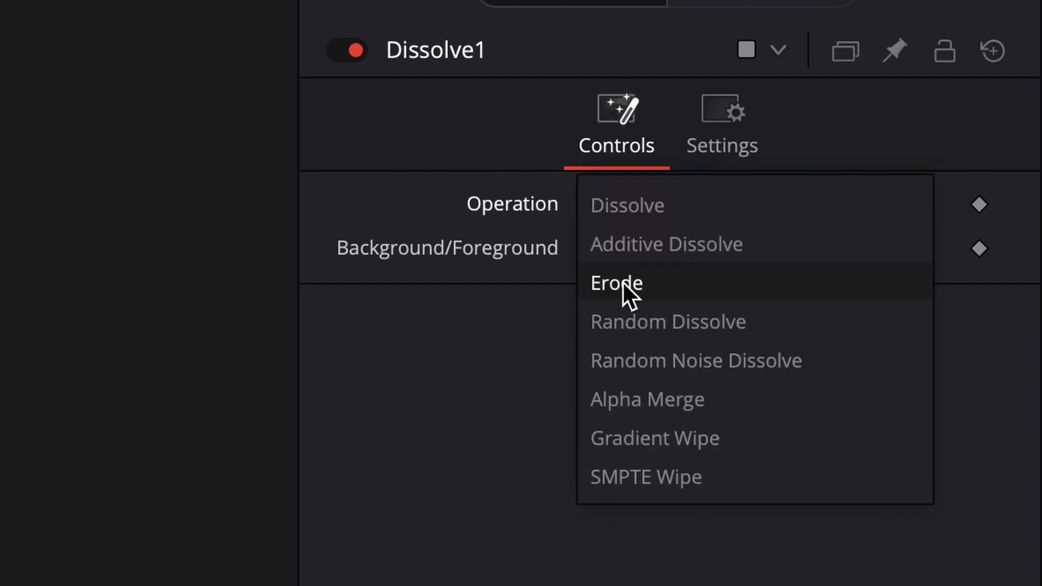
pyautogui.click(641, 429)
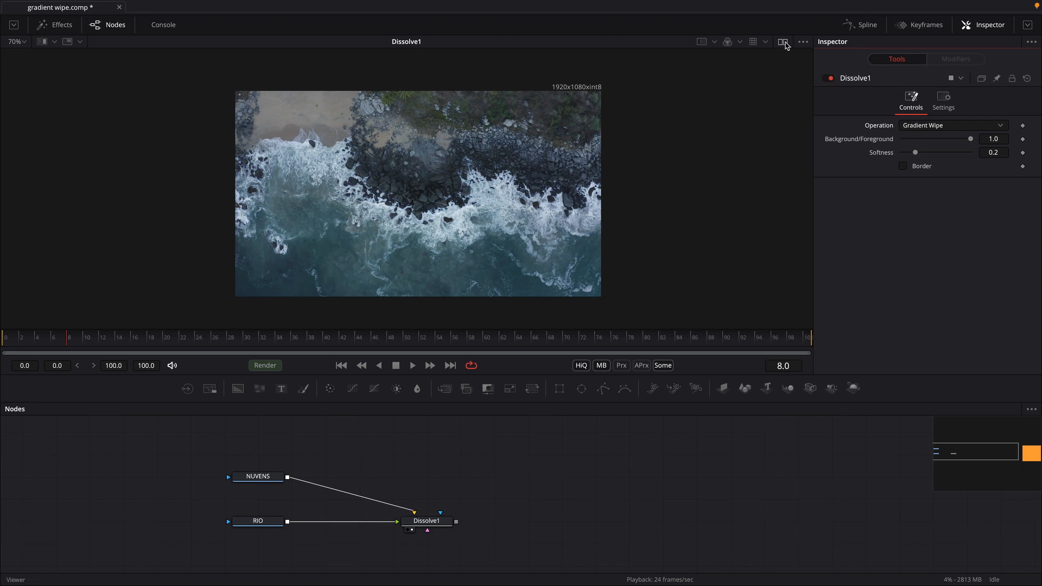
pyautogui.click(783, 42)
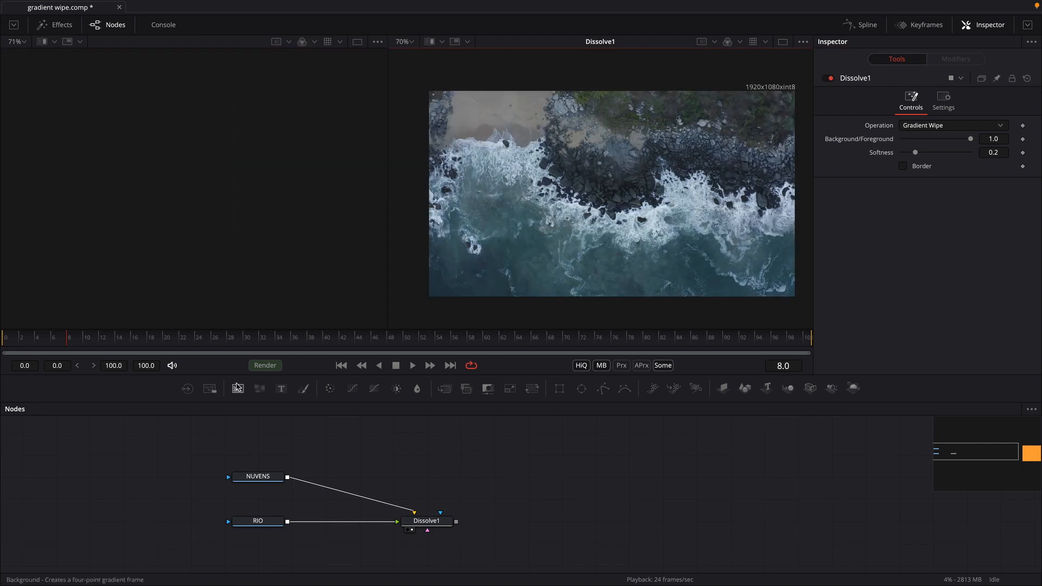
# - Add a Background node above Dissolve1 and set its type to Gradient
pyautogui.moveTo(273, 398); pyautogui.dragTo(429, 459)
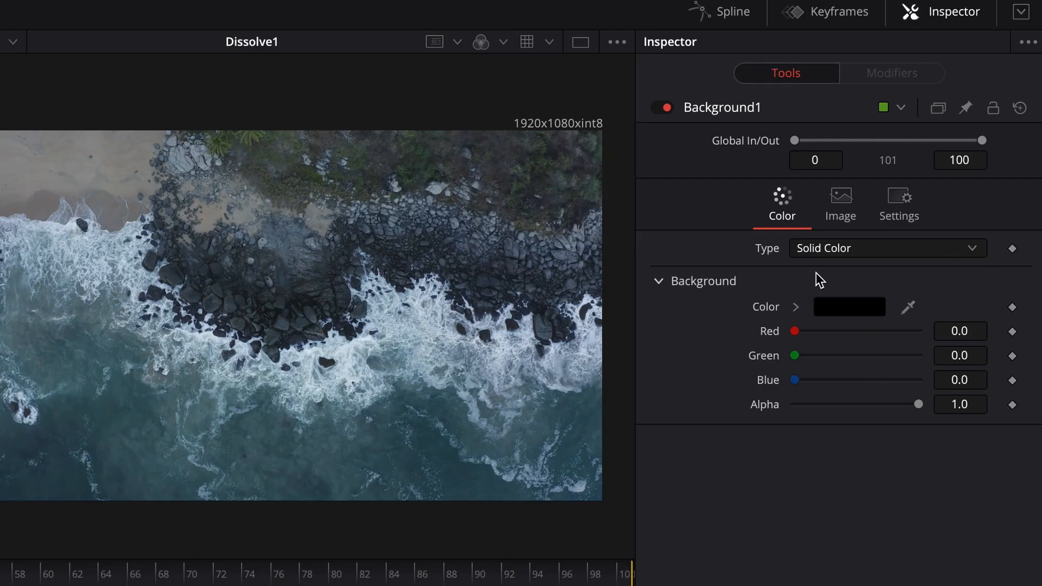
pyautogui.click(833, 251)
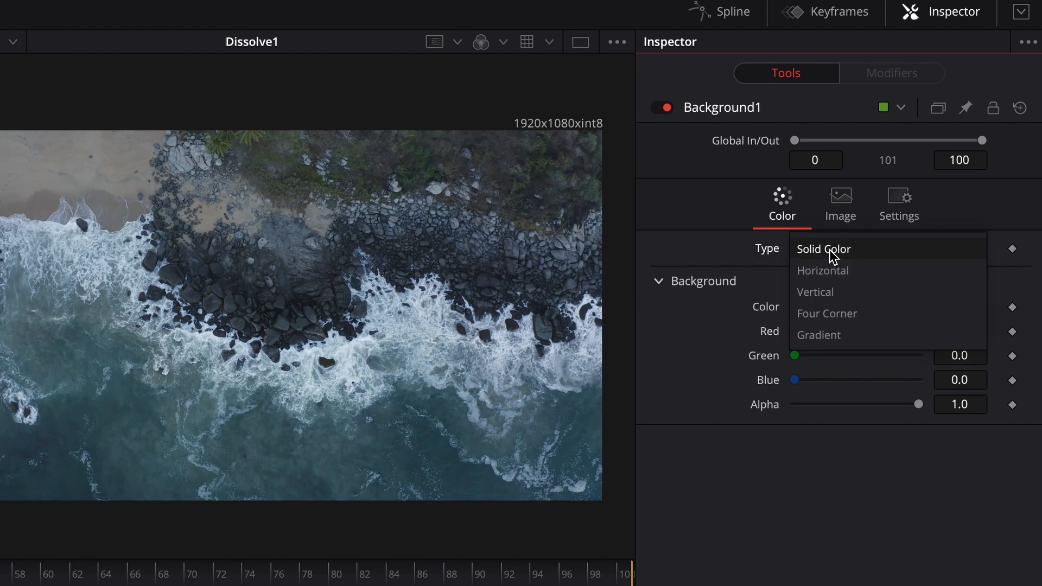
pyautogui.click(830, 335)
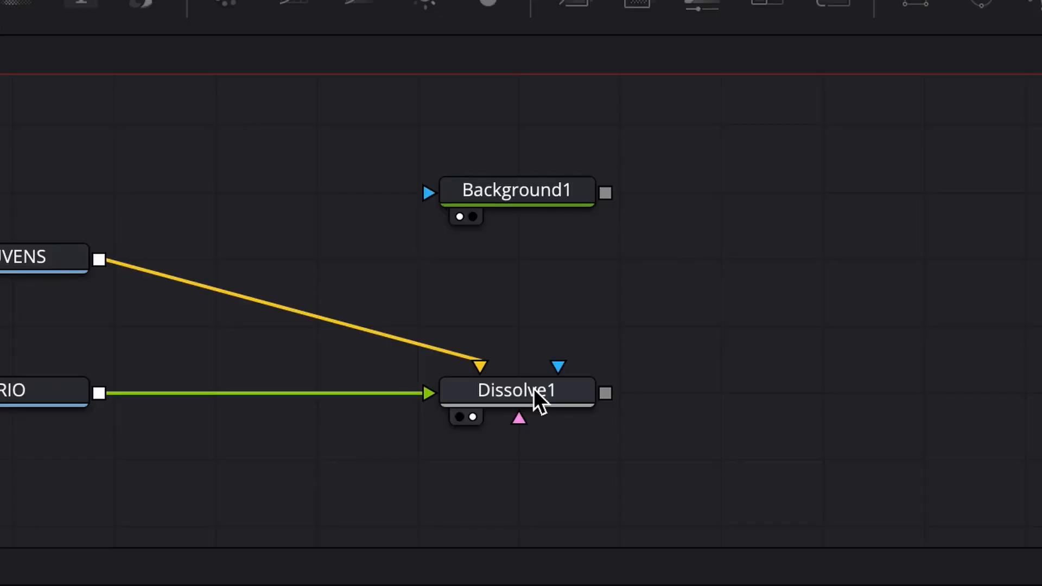
# - Connect the Background1 output to Dissolve1's pink gradient wipe input
pyautogui.click(537, 387)
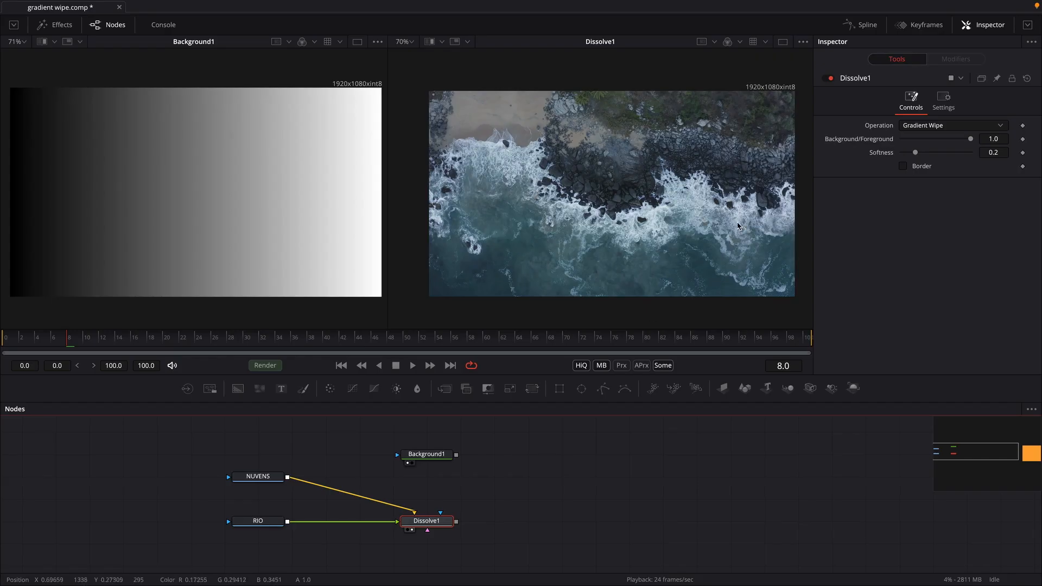
pyautogui.moveTo(456, 455); pyautogui.dragTo(428, 532)
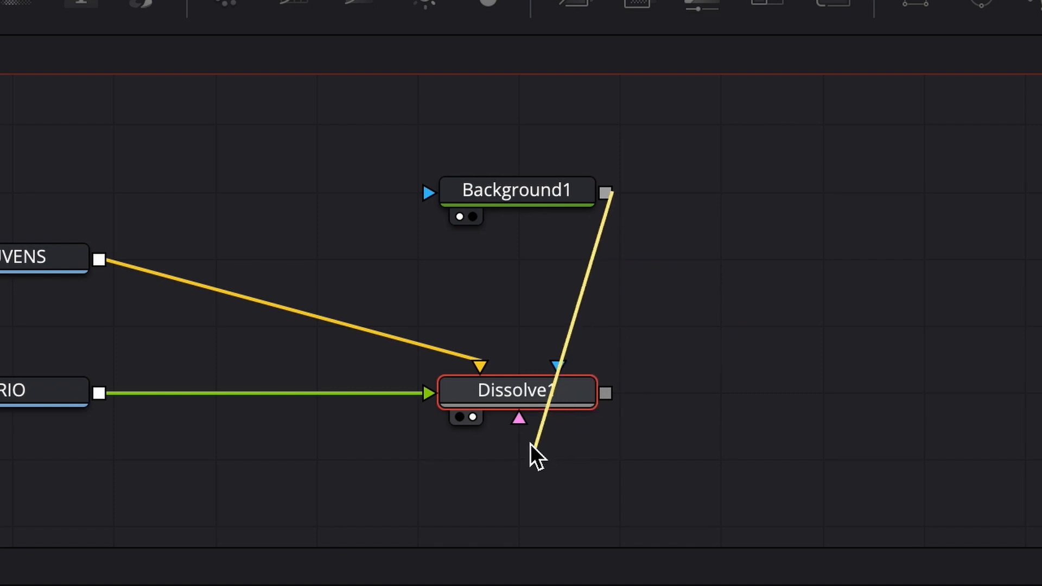
pyautogui.moveTo(520, 427); pyautogui.dragTo(520, 425)
pyautogui.moveTo(520, 424); pyautogui.dragTo(520, 424)
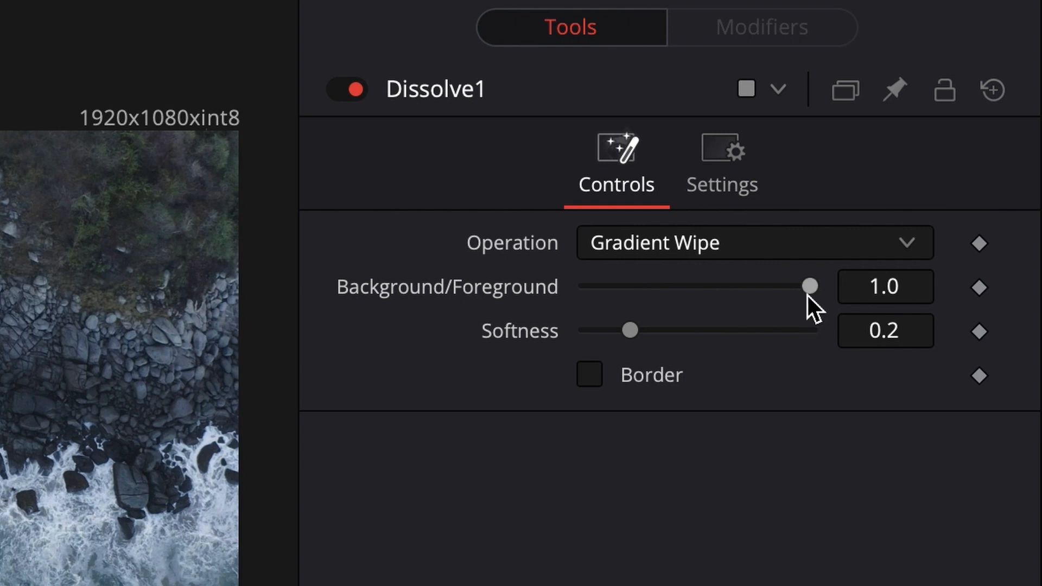
# - Sweep Dissolve1's Background/Foreground blend through its range to preview the gradient wipe, ending at 0.441
pyautogui.moveTo(806, 292); pyautogui.dragTo(686, 296)
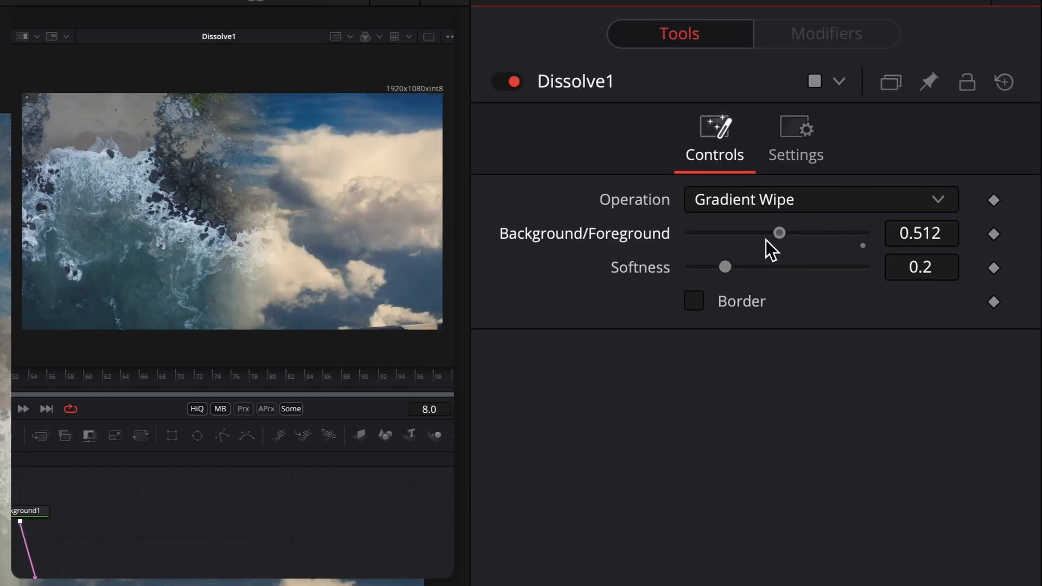
pyautogui.moveTo(766, 240); pyautogui.dragTo(871, 246)
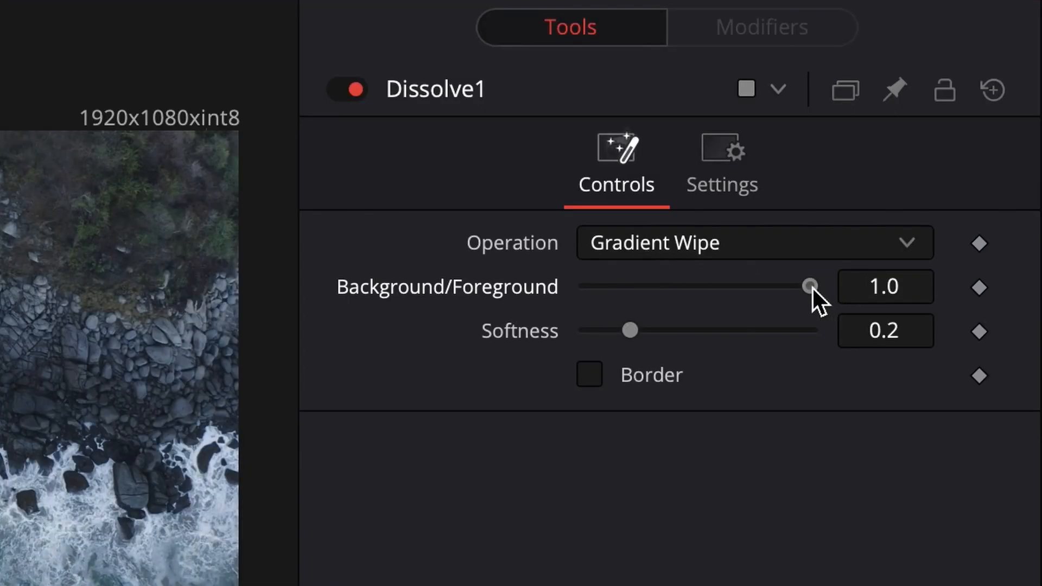
pyautogui.moveTo(813, 289); pyautogui.dragTo(898, 288)
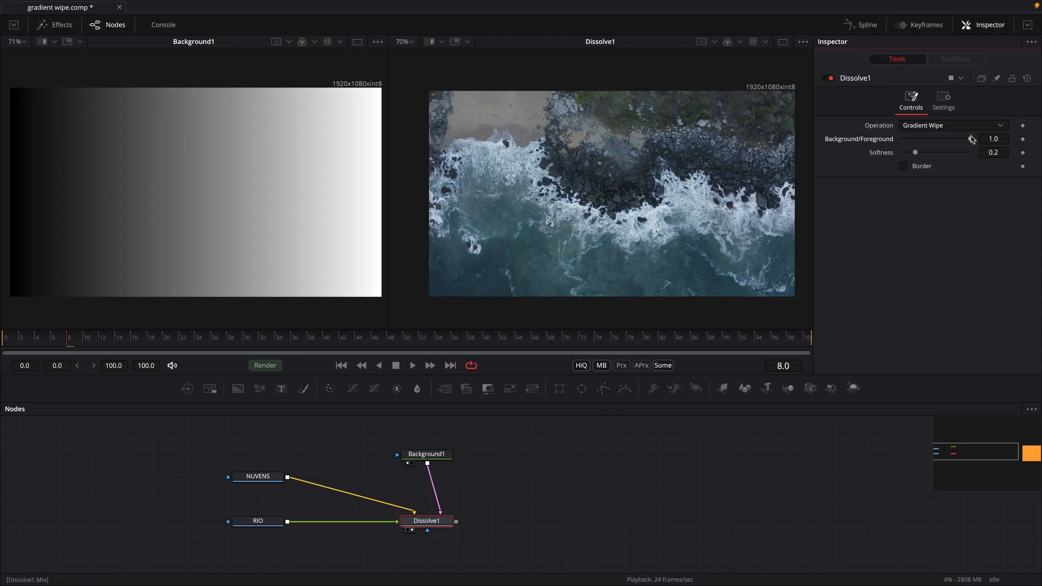
pyautogui.moveTo(966, 142); pyautogui.dragTo(939, 150)
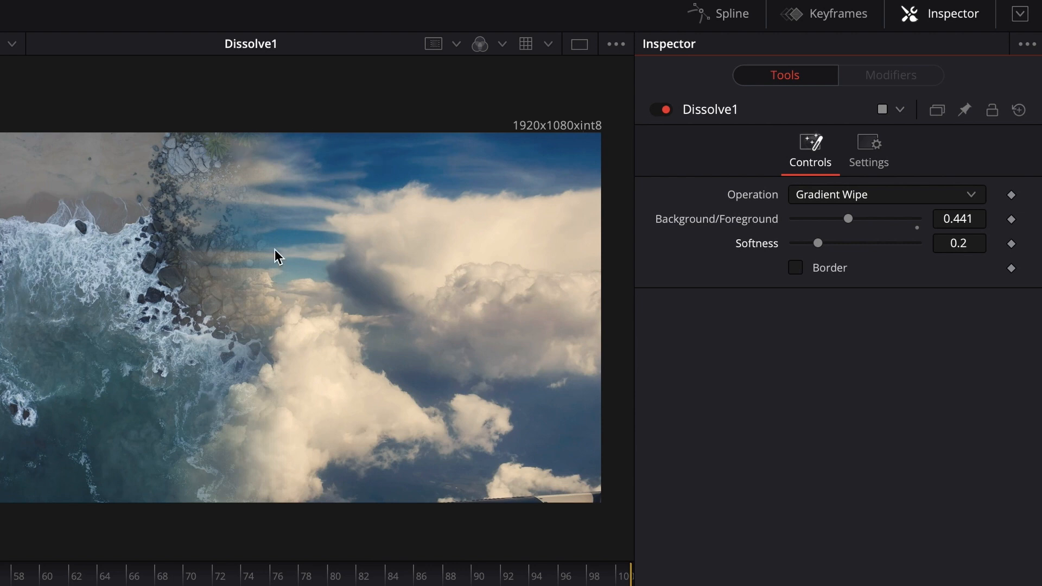
# - Set the wipe's Softness to 0.0 and test the hard edge with Background/Foreground at 0.37, 0.339 and 0.228
pyautogui.moveTo(816, 245); pyautogui.dragTo(717, 243)
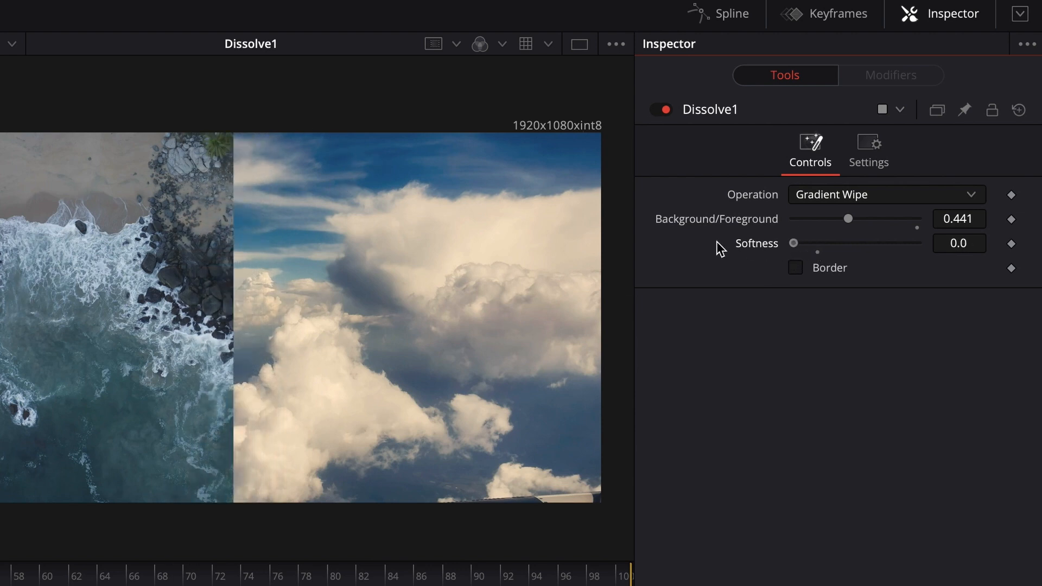
pyautogui.moveTo(845, 217)
pyautogui.mouseDown()
pyautogui.moveTo(792, 220)
pyautogui.moveTo(912, 238)
pyautogui.moveTo(780, 228)
pyautogui.moveTo(840, 237)
pyautogui.mouseUp()
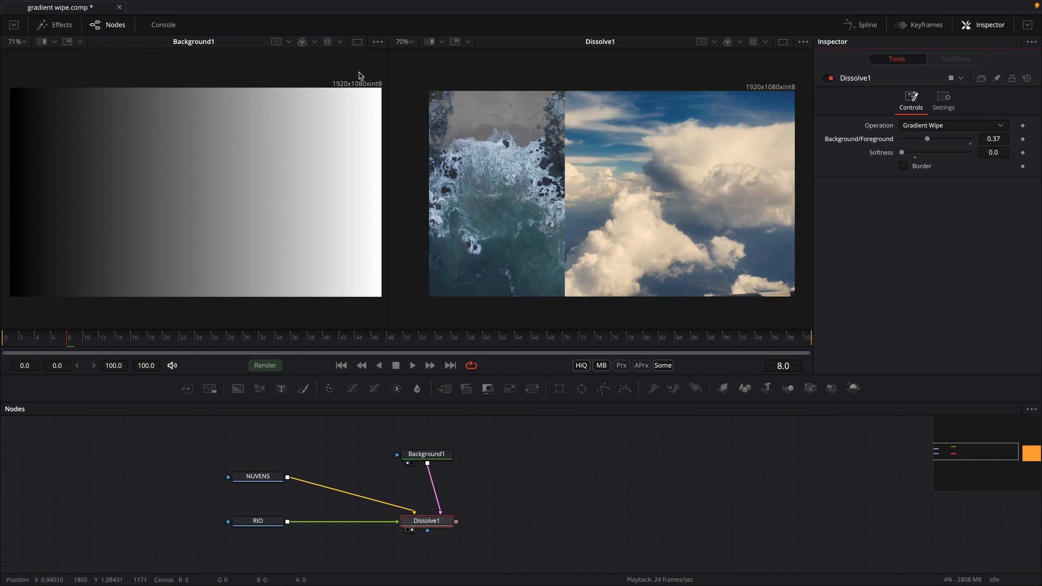
pyautogui.moveTo(928, 139)
pyautogui.mouseDown()
pyautogui.moveTo(904, 140)
pyautogui.moveTo(928, 139)
pyautogui.mouseUp()
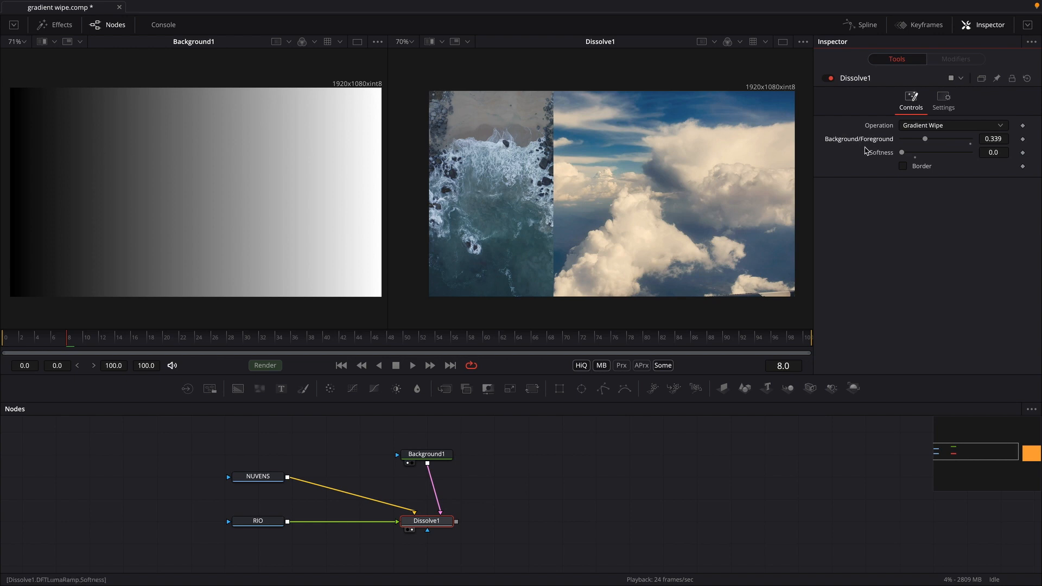
pyautogui.moveTo(925, 140); pyautogui.dragTo(917, 140)
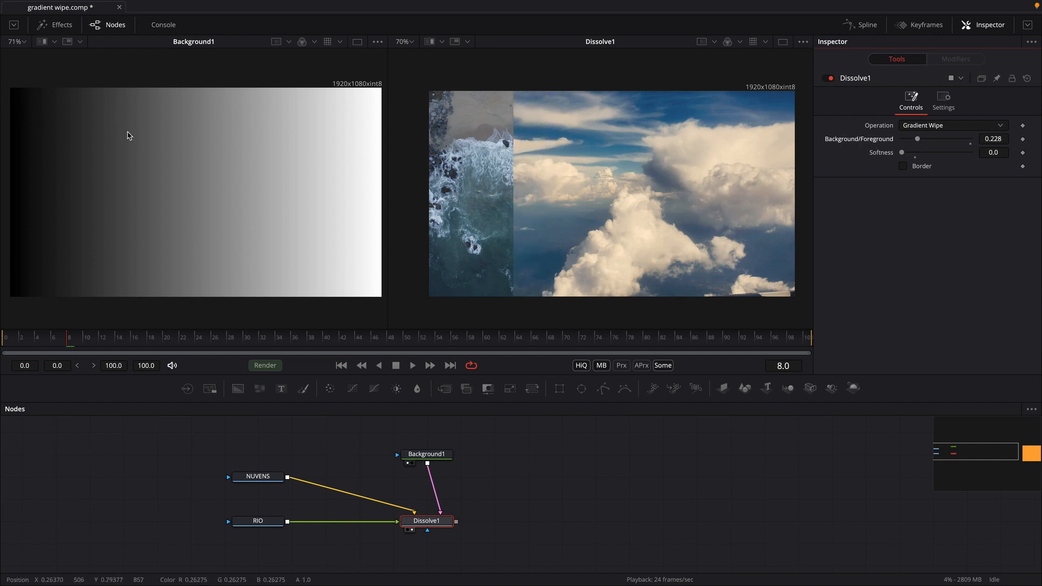
pyautogui.moveTo(918, 140); pyautogui.dragTo(945, 140)
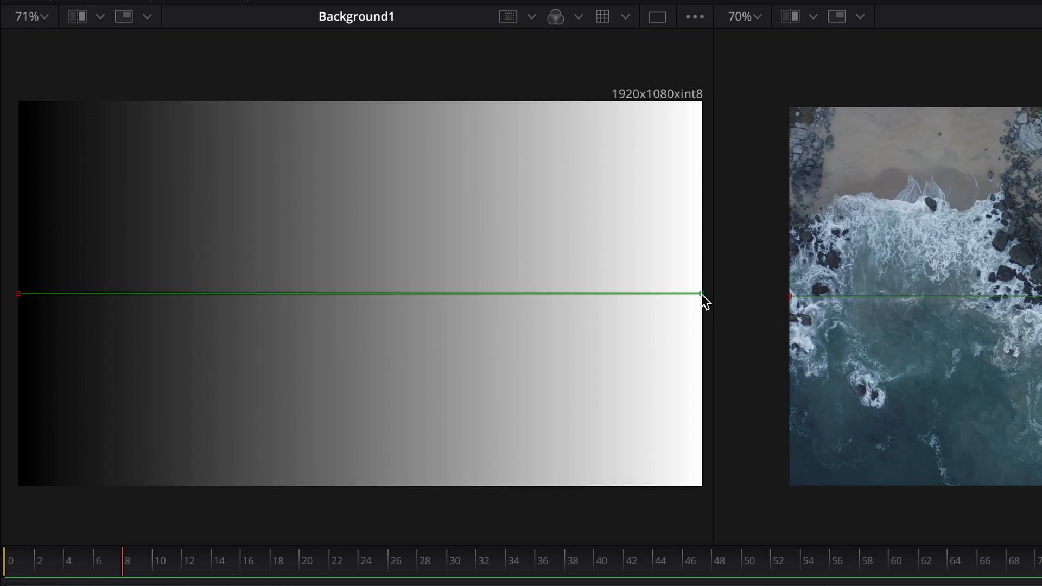
# - Move the linear gradient's end point to X 0.211102, Y 0.678988 and sweep Background/Foreground to preview the diagonal wipe
pyautogui.moveTo(702, 294); pyautogui.dragTo(163, 226)
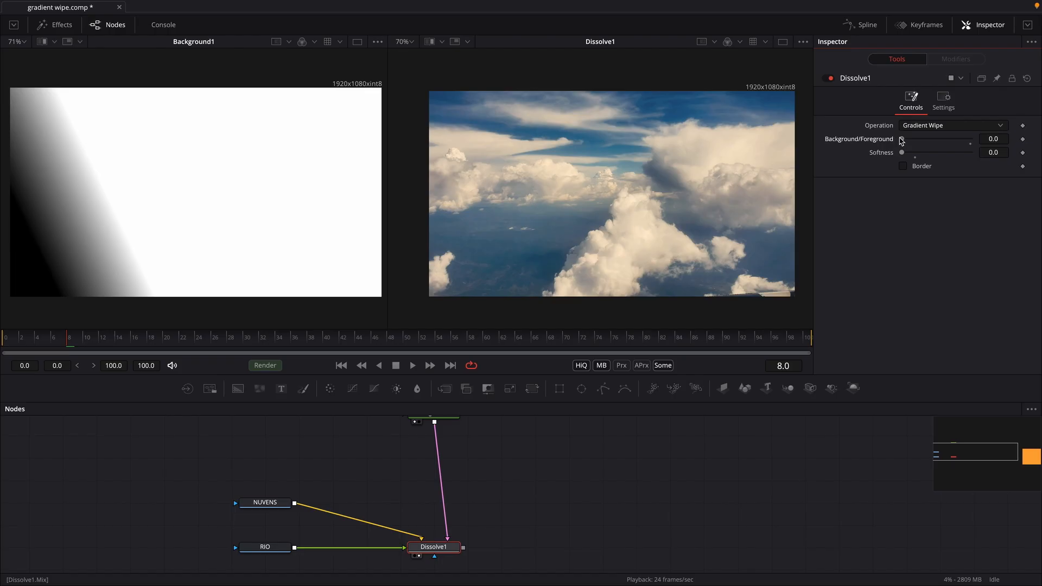
pyautogui.moveTo(901, 140); pyautogui.dragTo(975, 140)
pyautogui.moveTo(974, 140); pyautogui.dragTo(948, 140)
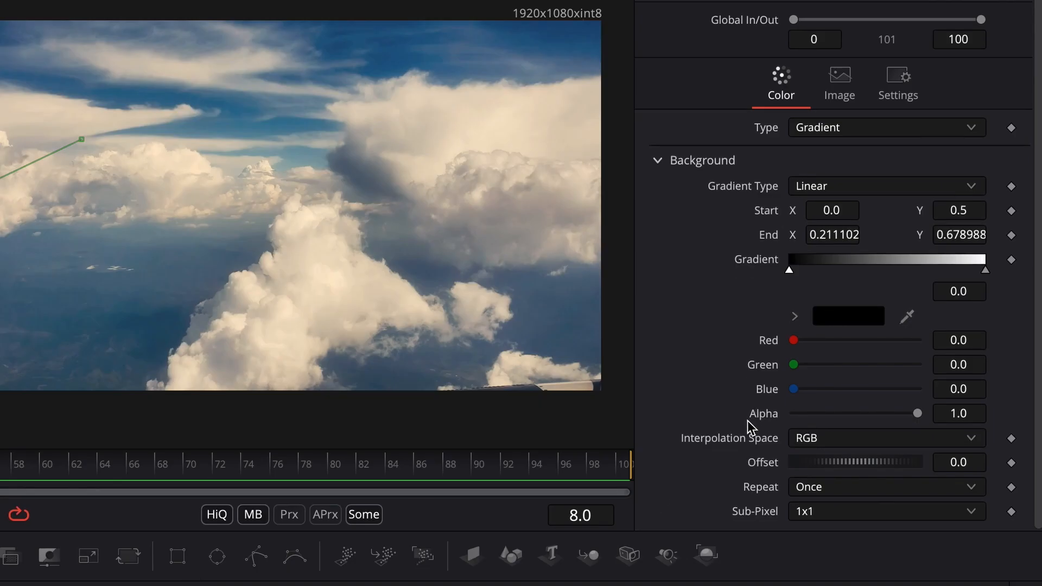
# - Set Background1's gradient Repeat option to Repeat and raise Dissolve1's Background/Foreground blend to wipe in diagonal stripes
pyautogui.click(810, 488)
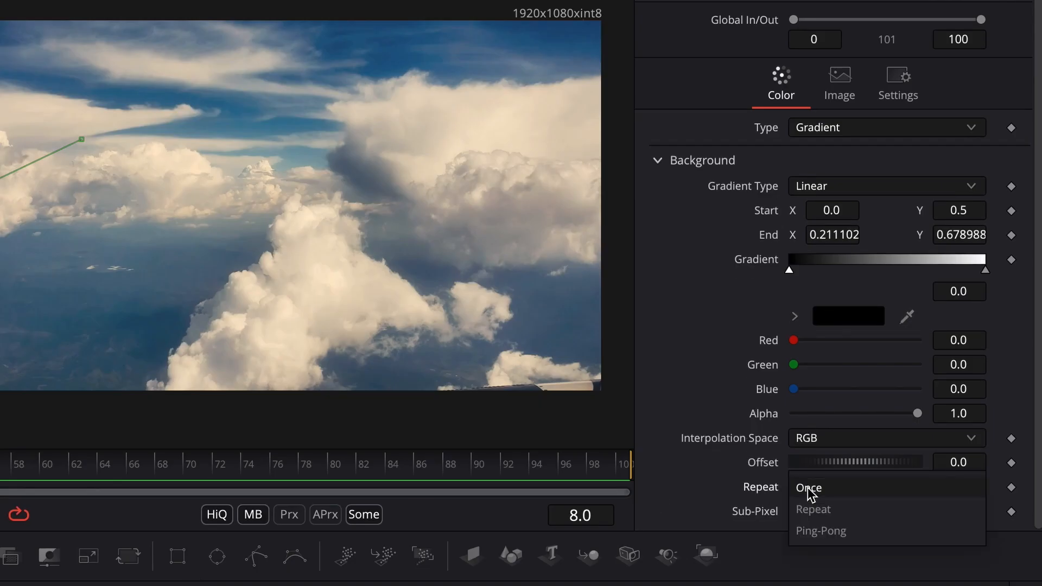
pyautogui.click(813, 509)
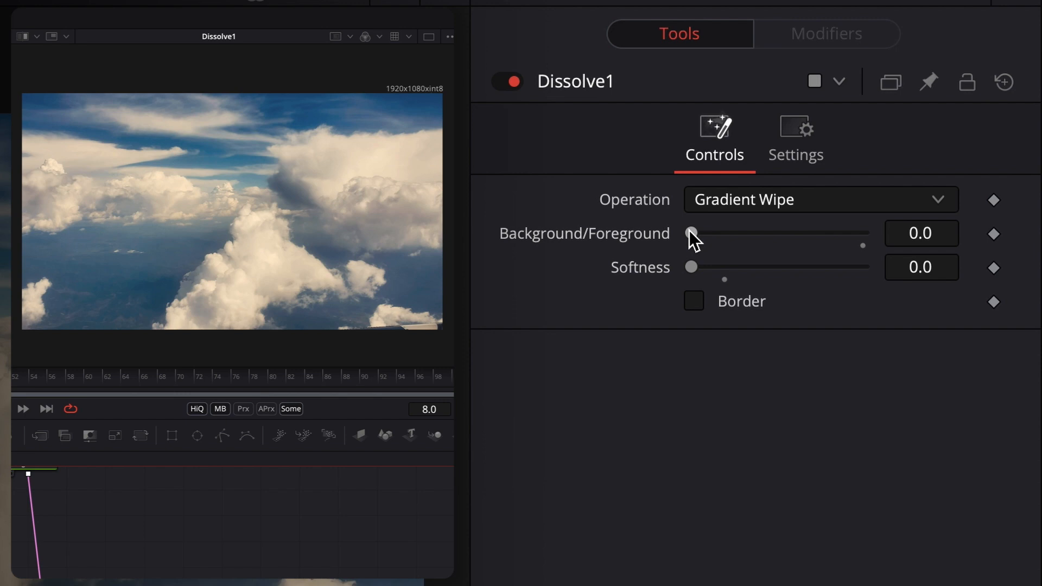
pyautogui.moveTo(690, 232); pyautogui.dragTo(849, 232)
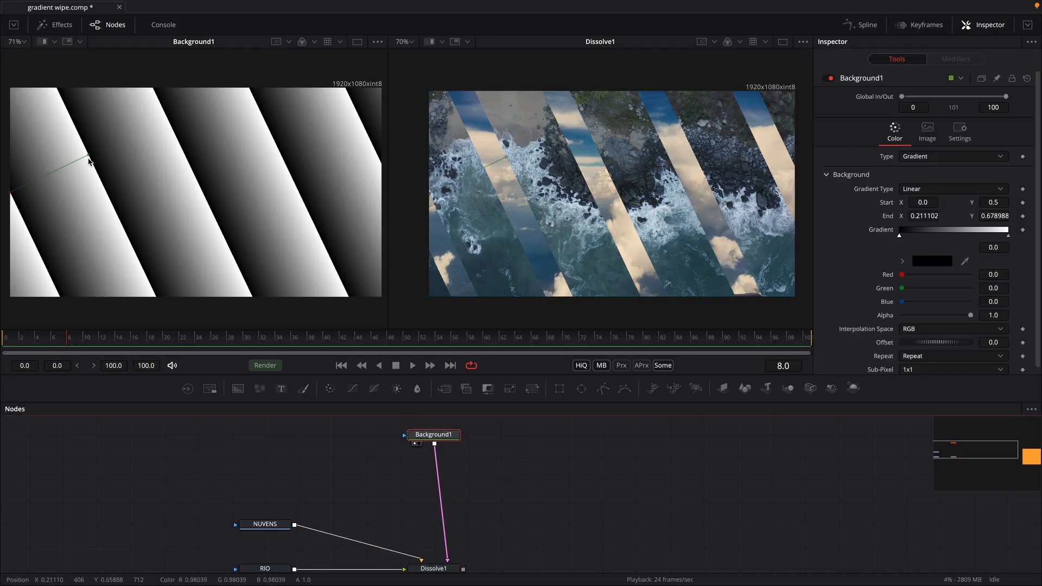
# - Make Background1's gradient Radial, with its start at X 0.249817, Y 0.466277 and its end at X 0.311906, Y 0.507782
pyautogui.moveTo(89, 160); pyautogui.dragTo(31, 188)
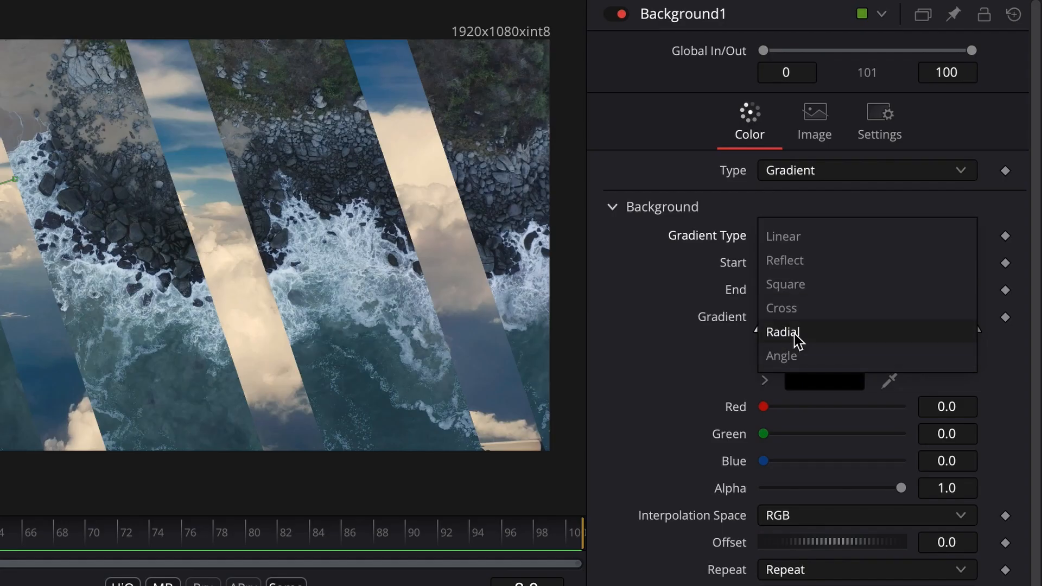
pyautogui.click(798, 339)
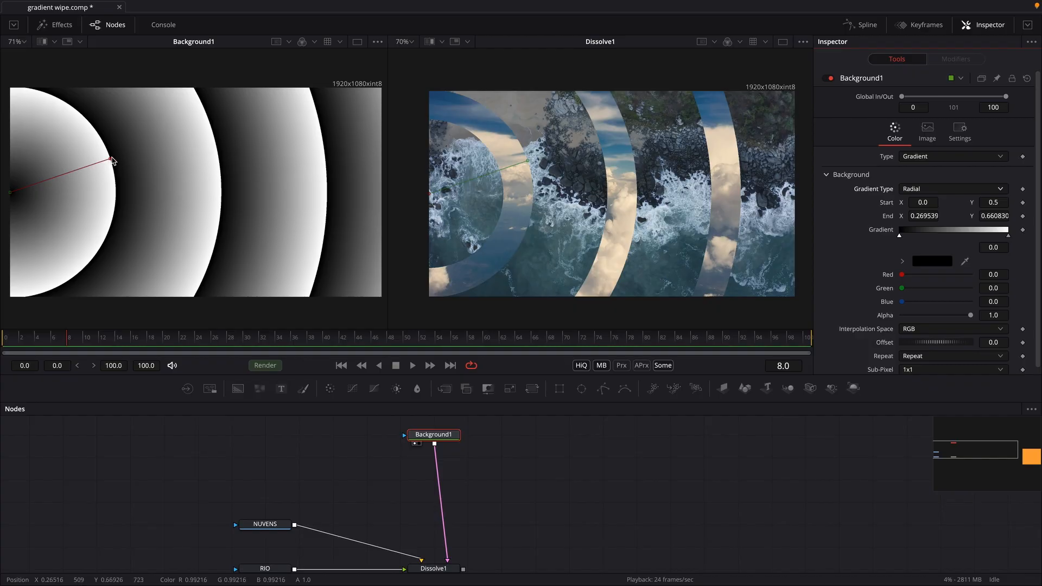
pyautogui.moveTo(111, 160); pyautogui.dragTo(103, 199)
pyautogui.click(457, 572)
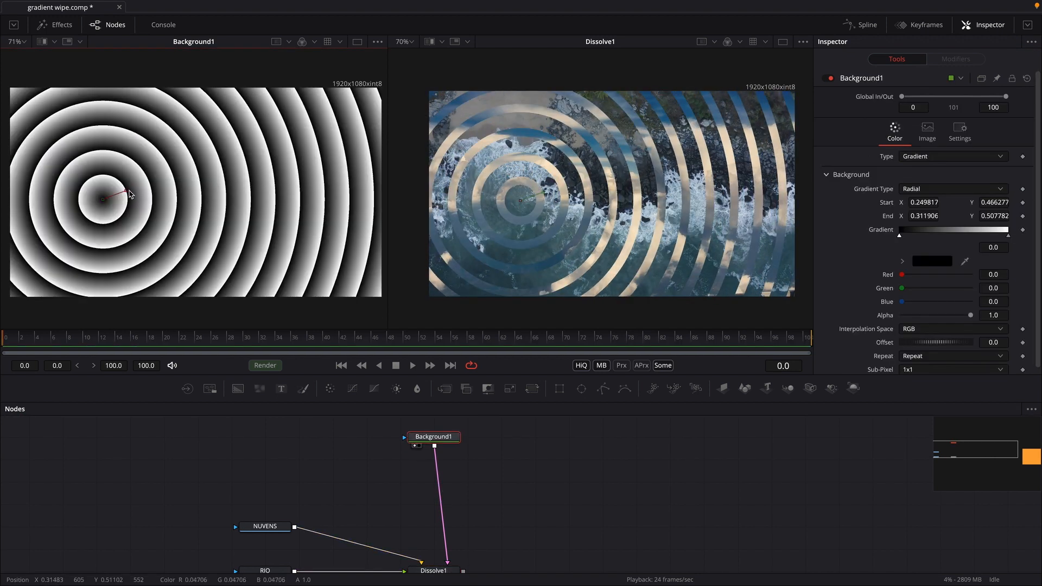
# - Keyframe the gradient's End point at frame 0, move it to X 0.868517, Y 0.863164 at frame 24, and play the animation
pyautogui.click(1023, 217)
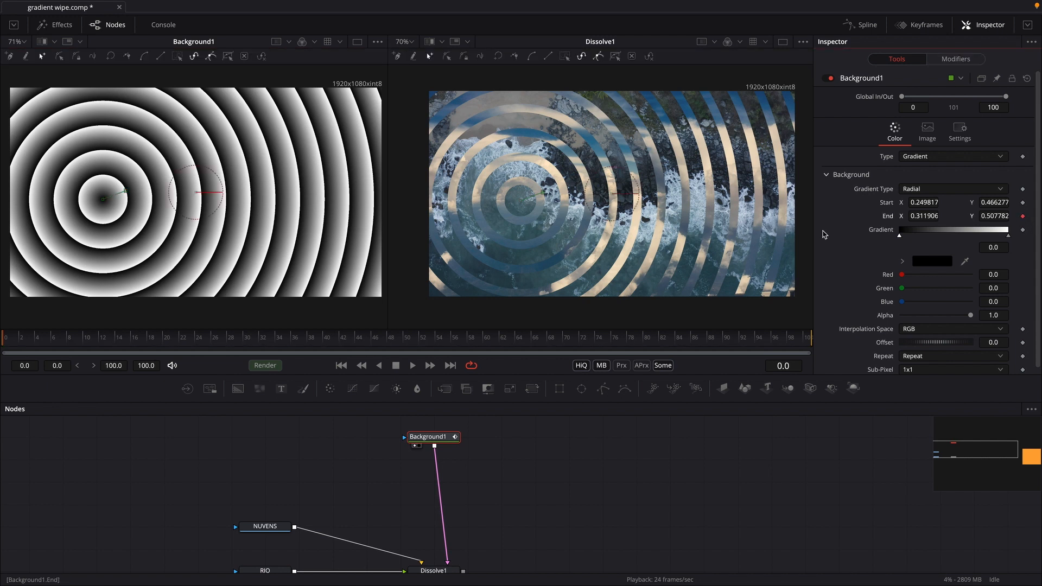
pyautogui.moveTo(167, 347); pyautogui.dragTo(201, 346)
pyautogui.moveTo(127, 194); pyautogui.dragTo(334, 119)
pyautogui.press('space')
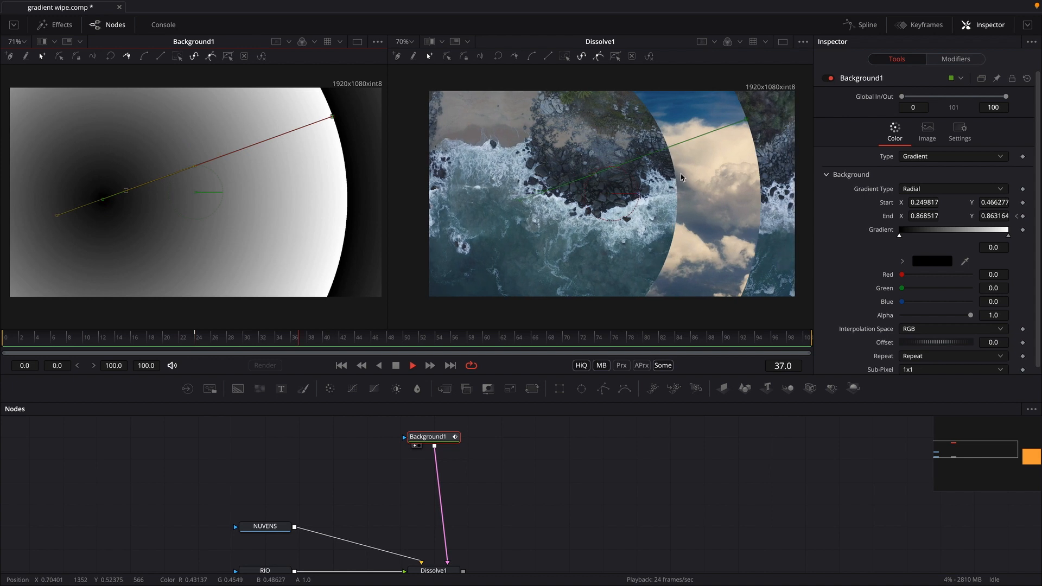
# - Replay the radial gradient's End point animation from frame 0 to review the expanding circular wipe
pyautogui.press('space')
pyautogui.moveTo(163, 339); pyautogui.dragTo(4, 347)
pyautogui.press('space')
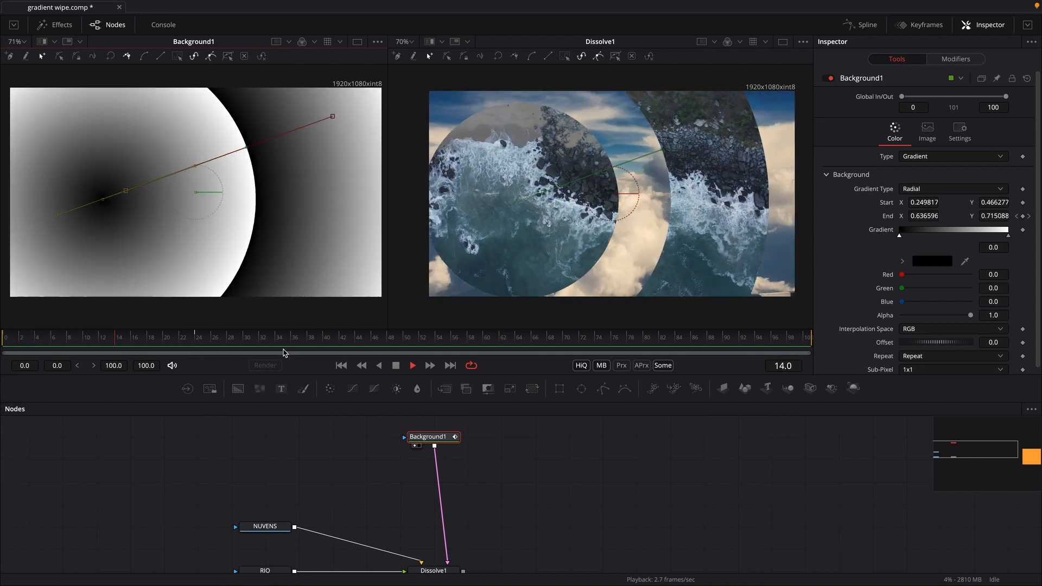
pyautogui.press('space')
# - Keyframe Dissolve1's Background/Foreground at 0.0 on frame 0 and 1.0 on frame 24
pyautogui.moveTo(173, 346); pyautogui.dragTo(2, 350)
pyautogui.click(434, 570)
pyautogui.scroll(-1, 434, 568)
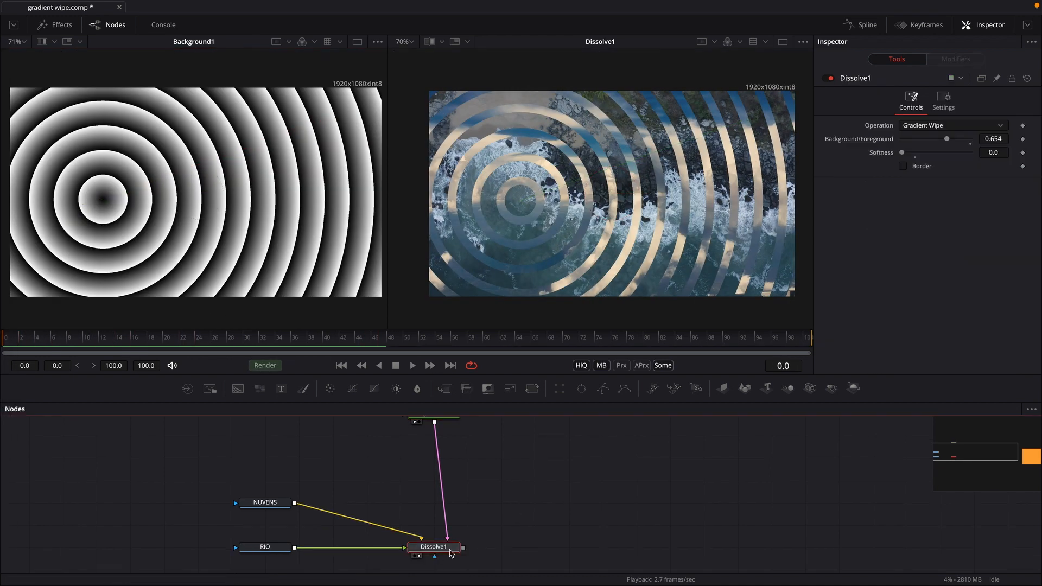
pyautogui.moveTo(946, 141); pyautogui.dragTo(744, 148)
pyautogui.click(1023, 139)
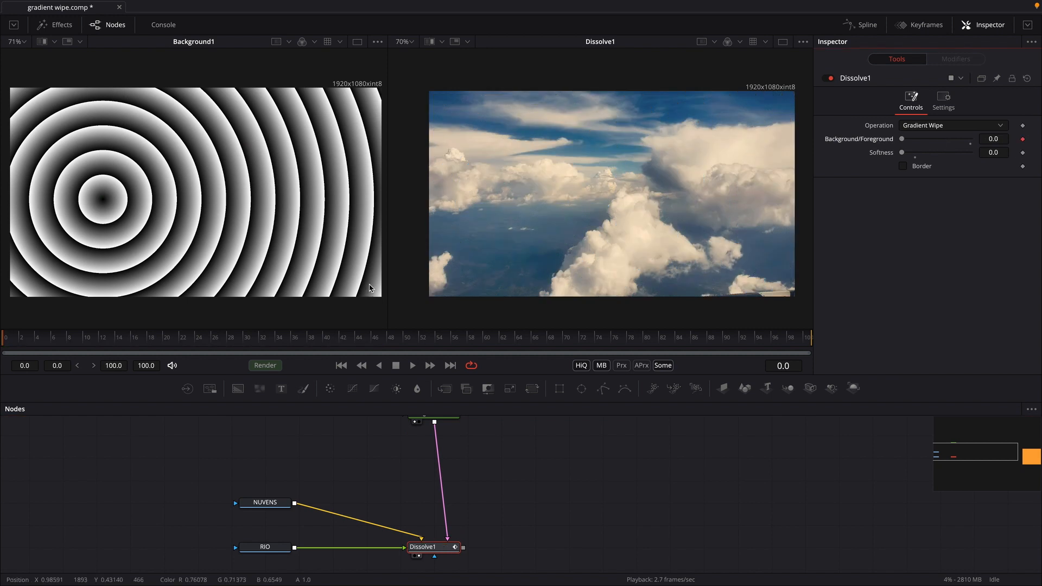
pyautogui.moveTo(158, 341); pyautogui.dragTo(198, 342)
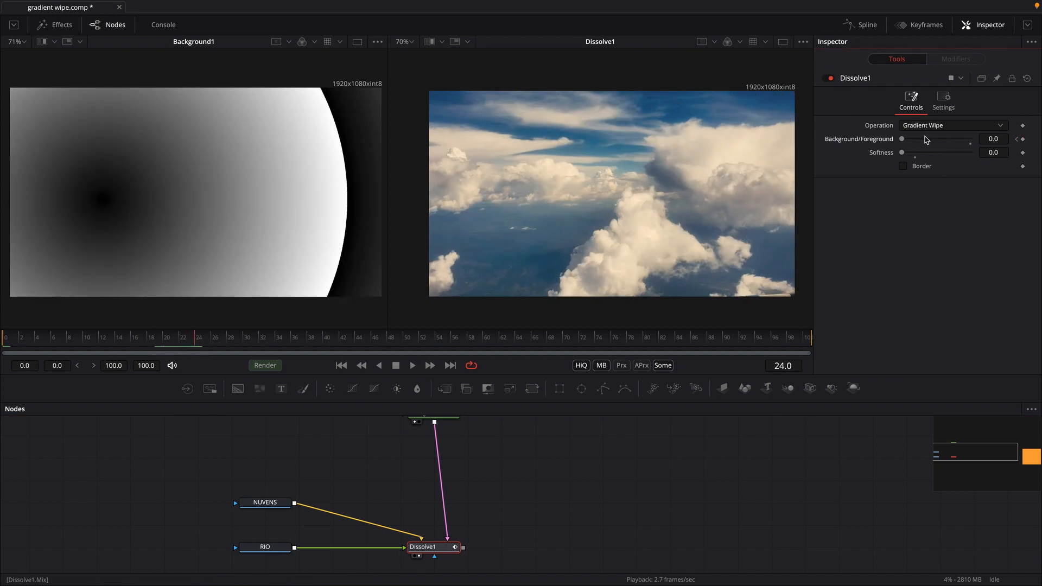
pyautogui.moveTo(902, 141); pyautogui.dragTo(971, 141)
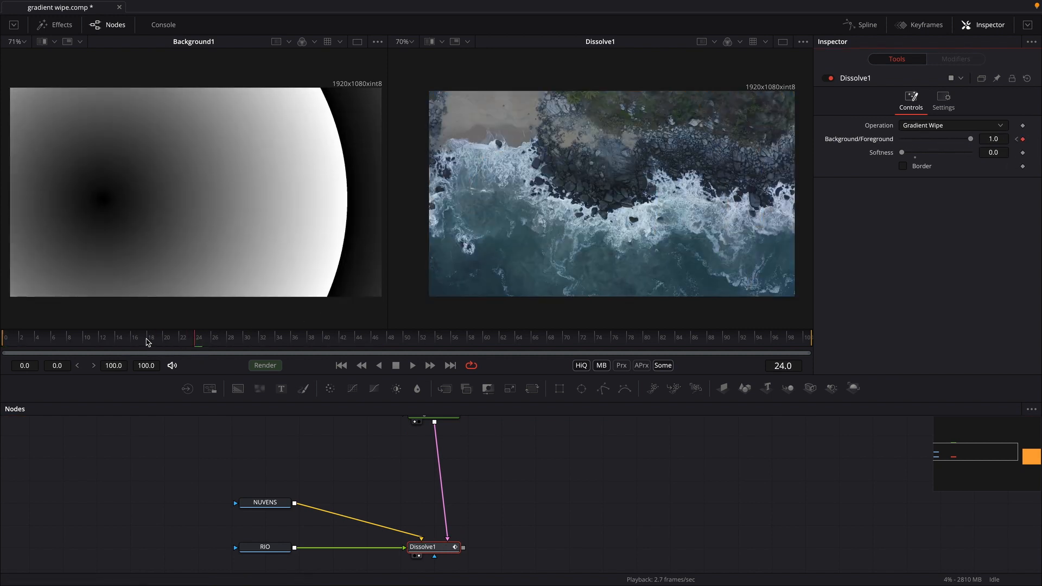
# - Play the combined gradient and blend animation from frame 0 and scrub through the first frames
pyautogui.click(1, 339)
pyautogui.click(481, 470)
pyautogui.press('space')
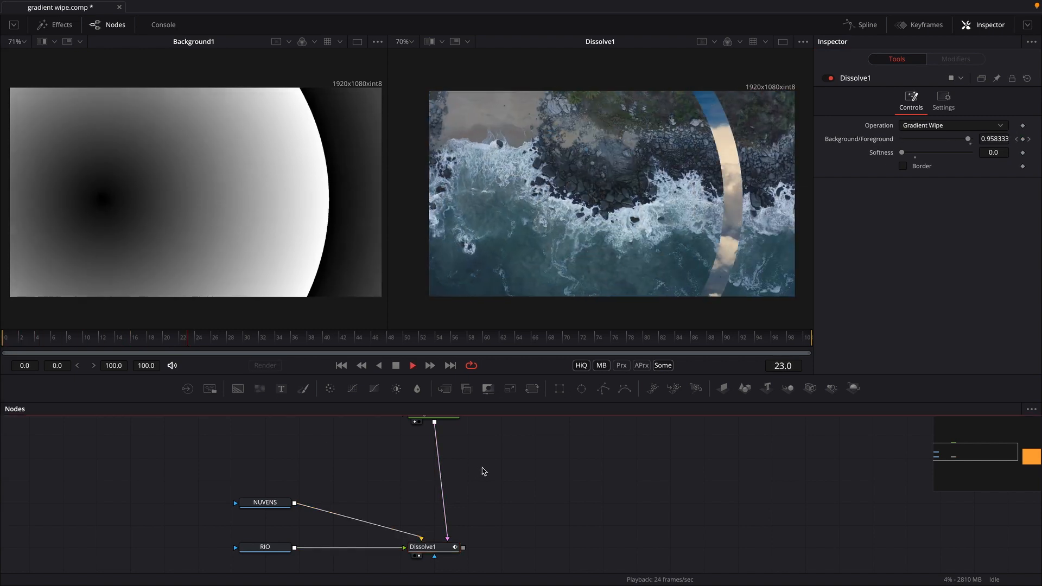
pyautogui.moveTo(34, 344); pyautogui.dragTo(175, 353)
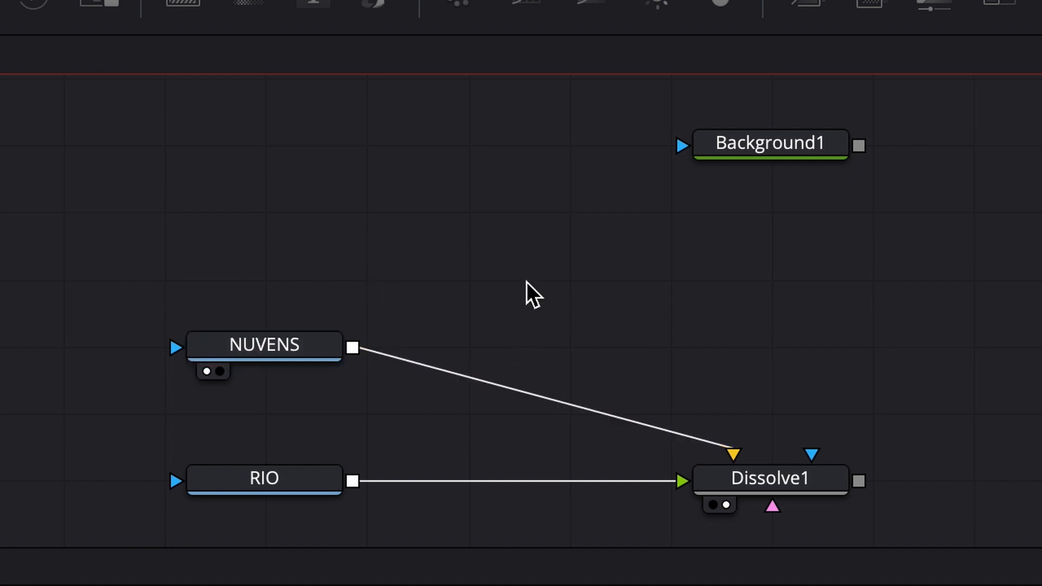
# - Add a BrightnessContrast node and feed the NUVENS clip into its input
pyautogui.hotkey('shift', 'space')
pyautogui.write('bc')
pyautogui.press('Return')
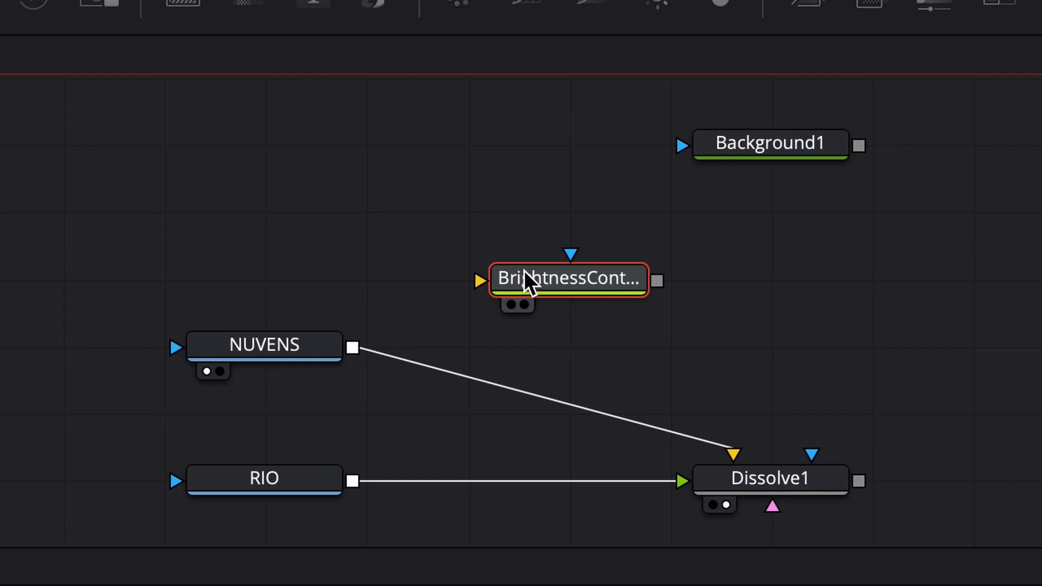
pyautogui.moveTo(352, 347); pyautogui.dragTo(493, 275)
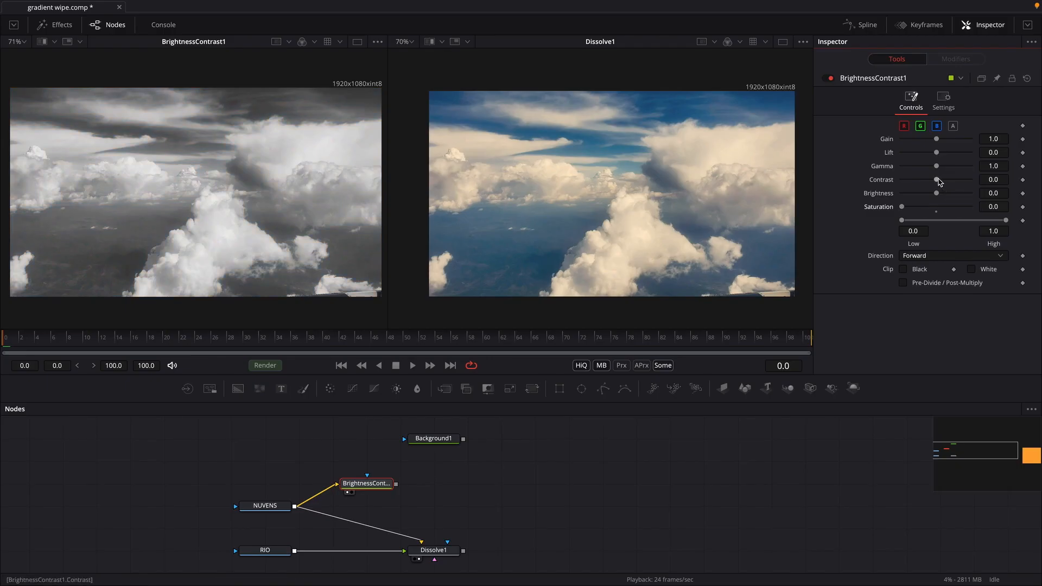
# - Set BrightnessContrast1's Contrast to 0.32 and Low to 0.244, and connect its output to Dissolve1's gradient wipe input
pyautogui.moveTo(943, 182); pyautogui.dragTo(948, 183)
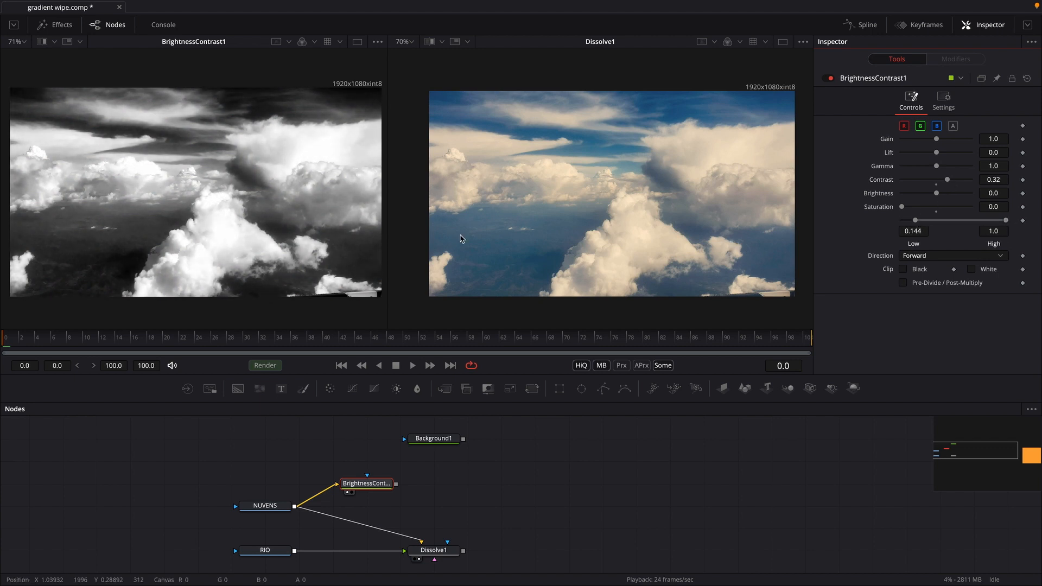
pyautogui.moveTo(916, 220); pyautogui.dragTo(927, 222)
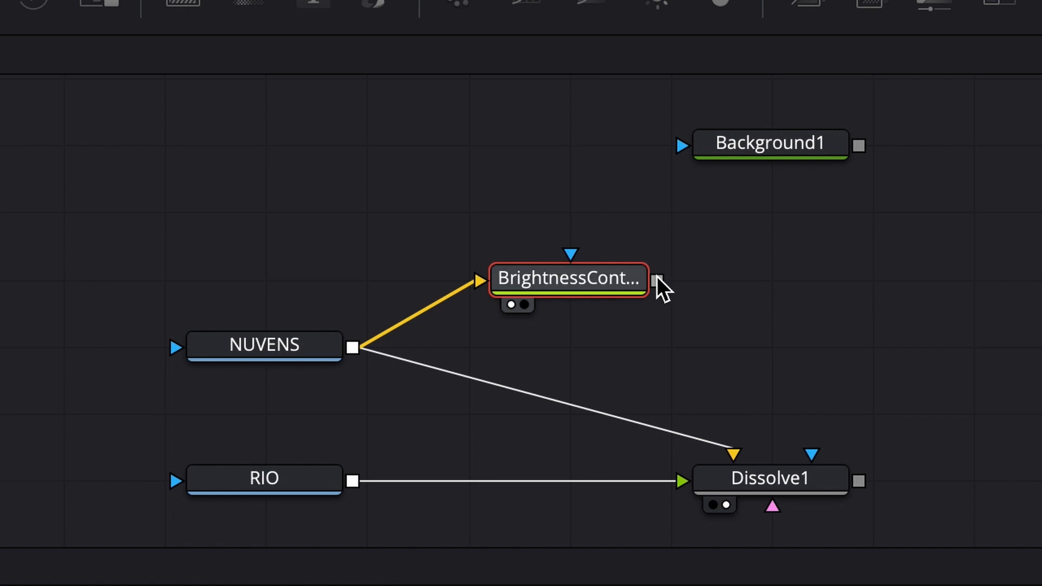
pyautogui.moveTo(657, 281); pyautogui.dragTo(773, 508)
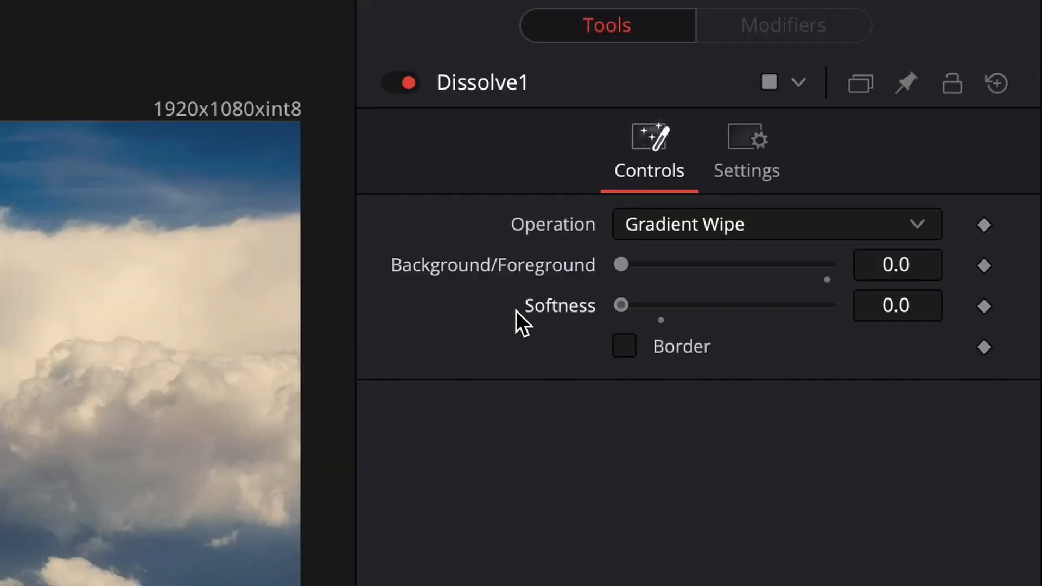
# - Set Dissolve1's Softness to 0.236 and sweep Background/Foreground to preview the cloud-shaped wipe
pyautogui.moveTo(623, 306); pyautogui.dragTo(665, 315)
pyautogui.moveTo(621, 264); pyautogui.dragTo(625, 265)
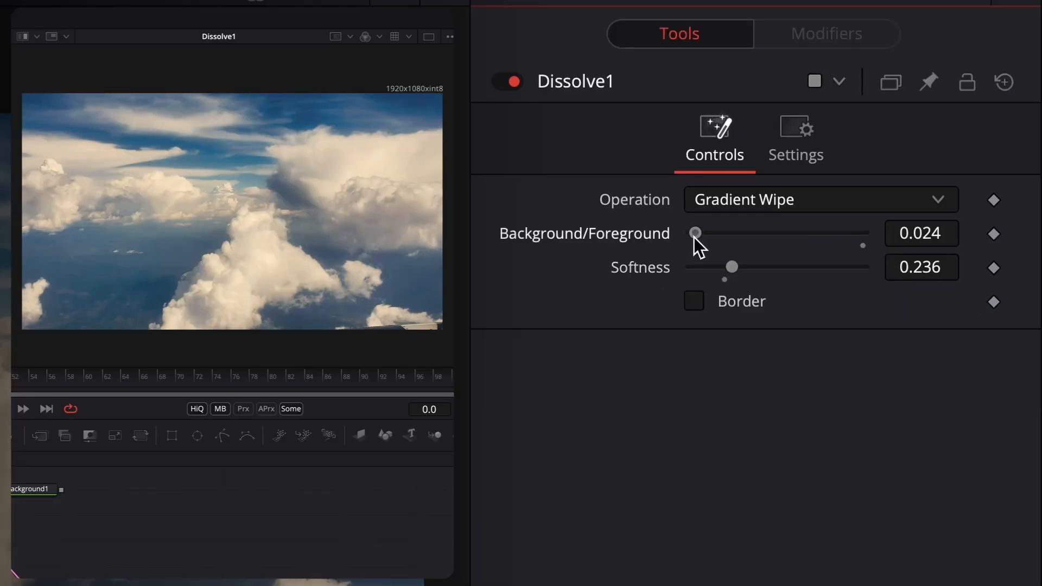
pyautogui.moveTo(706, 239); pyautogui.dragTo(835, 242)
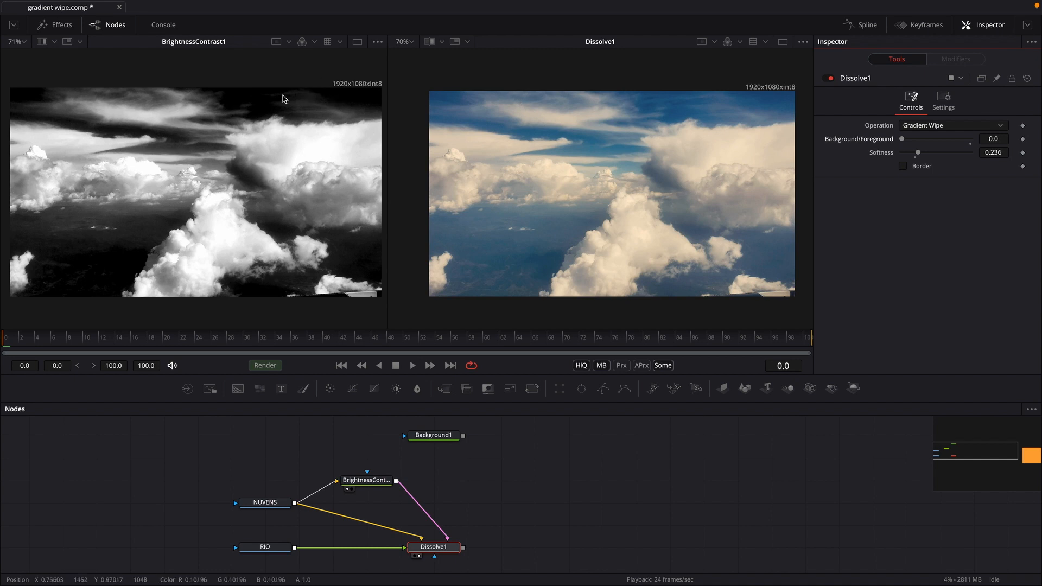
# - Add a Bitmap node fed by BrightnessContrast1 and show it in the first viewer
pyautogui.click(373, 485)
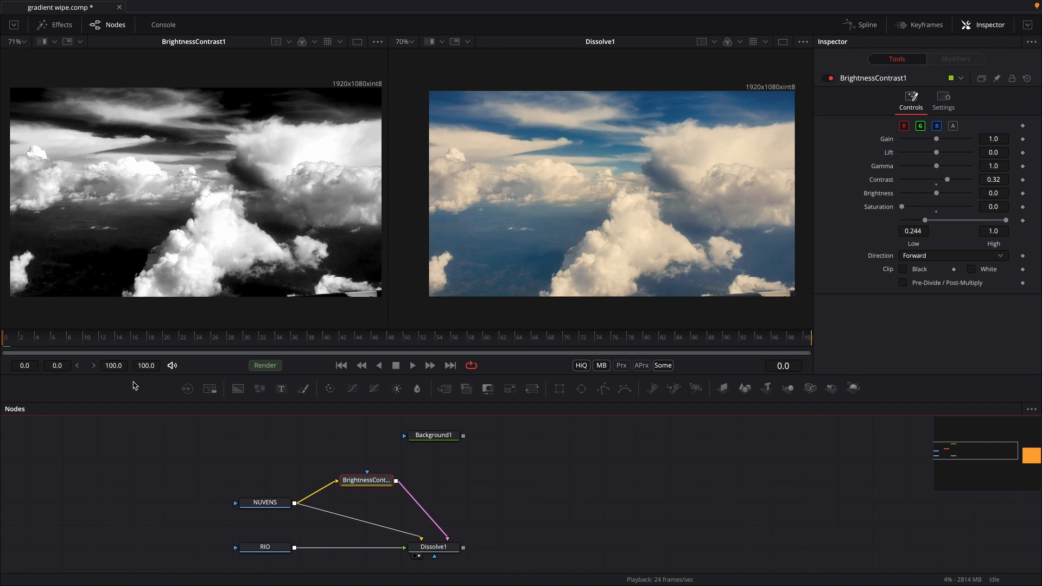
pyautogui.hotkey('shift', 'space')
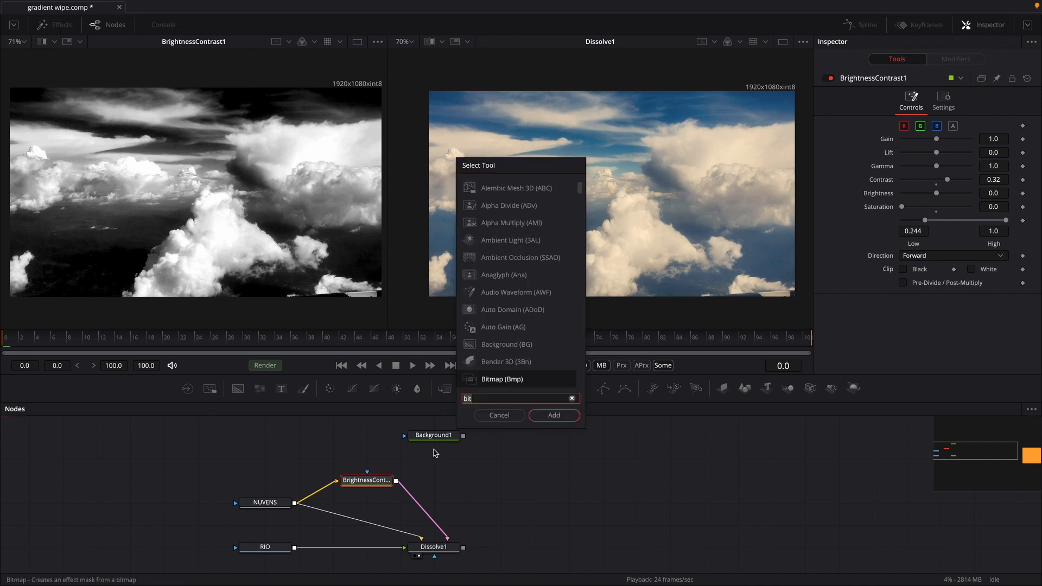
pyautogui.write('bitmap')
pyautogui.press('Return')
pyautogui.moveTo(382, 458); pyautogui.dragTo(451, 482)
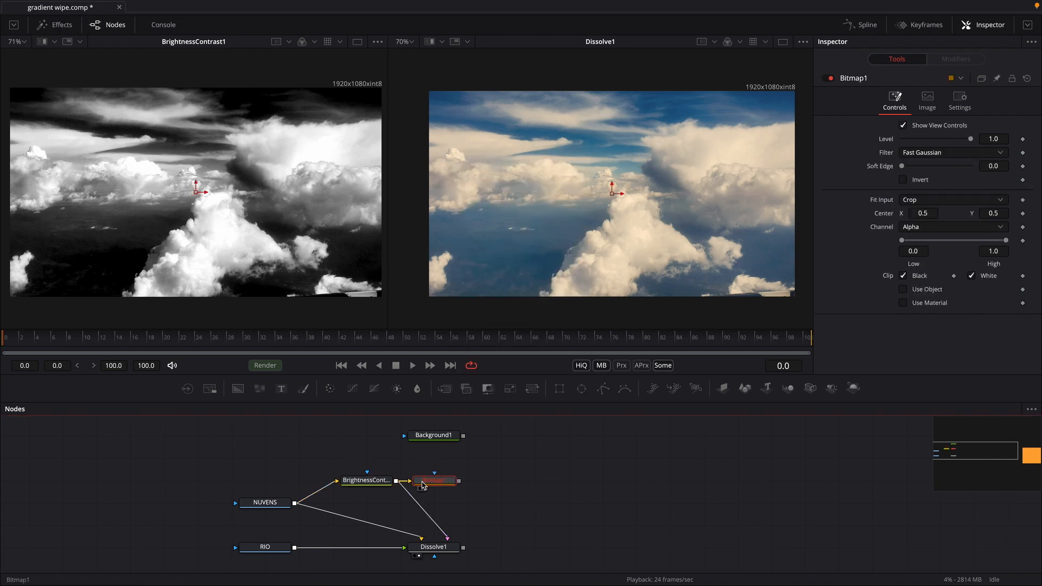
pyautogui.press('1')
# - Set Bitmap1's Channel to Luminance and enable Invert
pyautogui.click(935, 228)
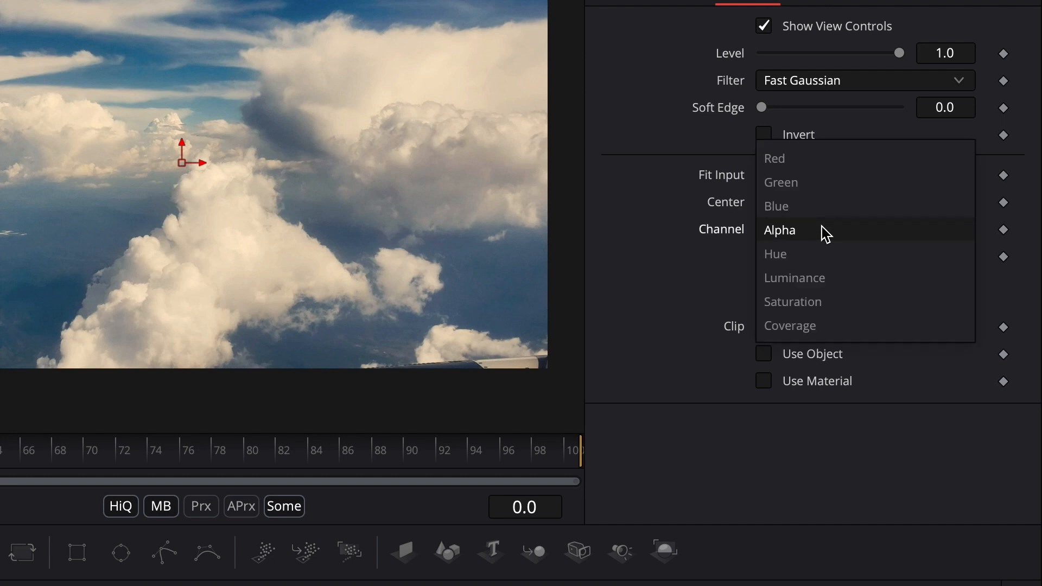
pyautogui.click(816, 277)
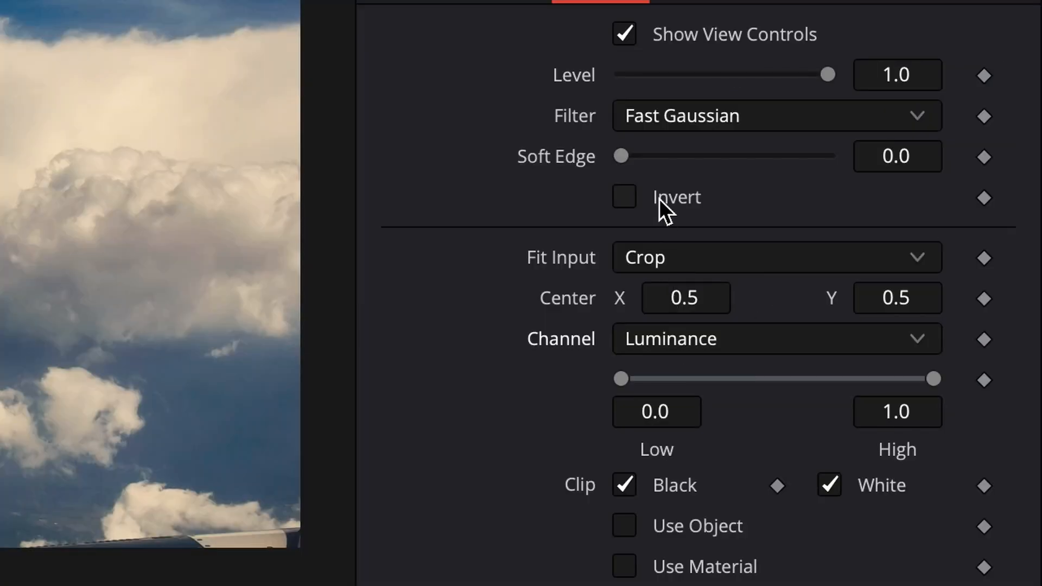
pyautogui.click(782, 135)
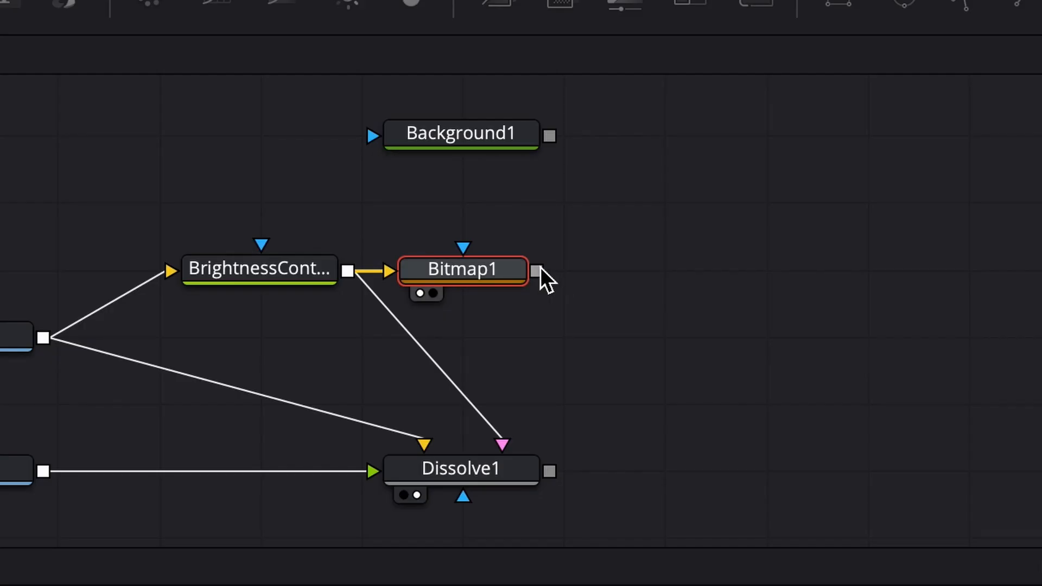
# - Connect Bitmap1 to Dissolve1's gradient wipe input and sweep Background/Foreground to preview the inverted wipe
pyautogui.moveTo(459, 482); pyautogui.dragTo(478, 511)
pyautogui.moveTo(592, 360); pyautogui.dragTo(503, 443)
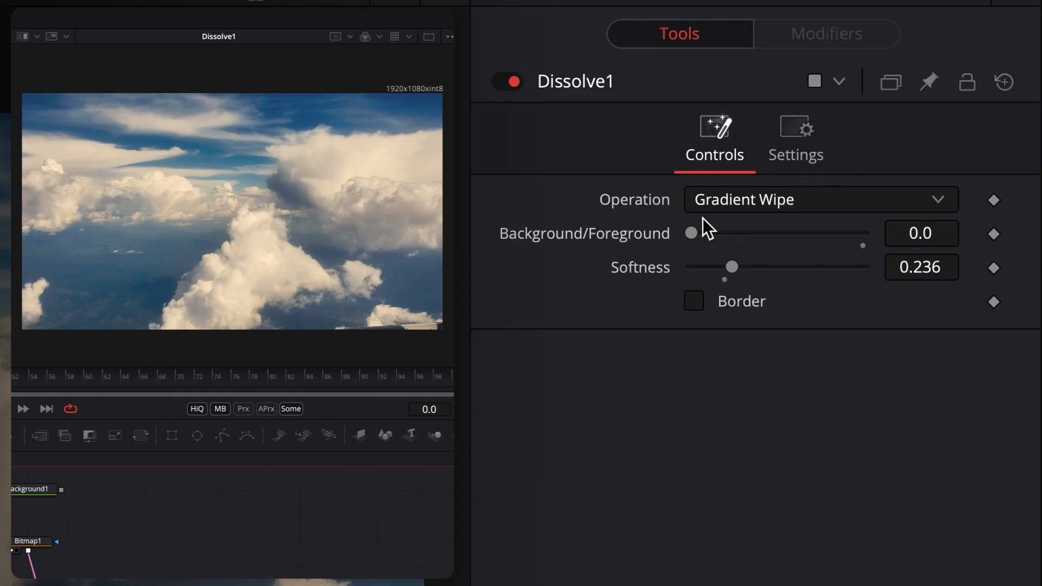
pyautogui.moveTo(691, 232); pyautogui.dragTo(663, 240)
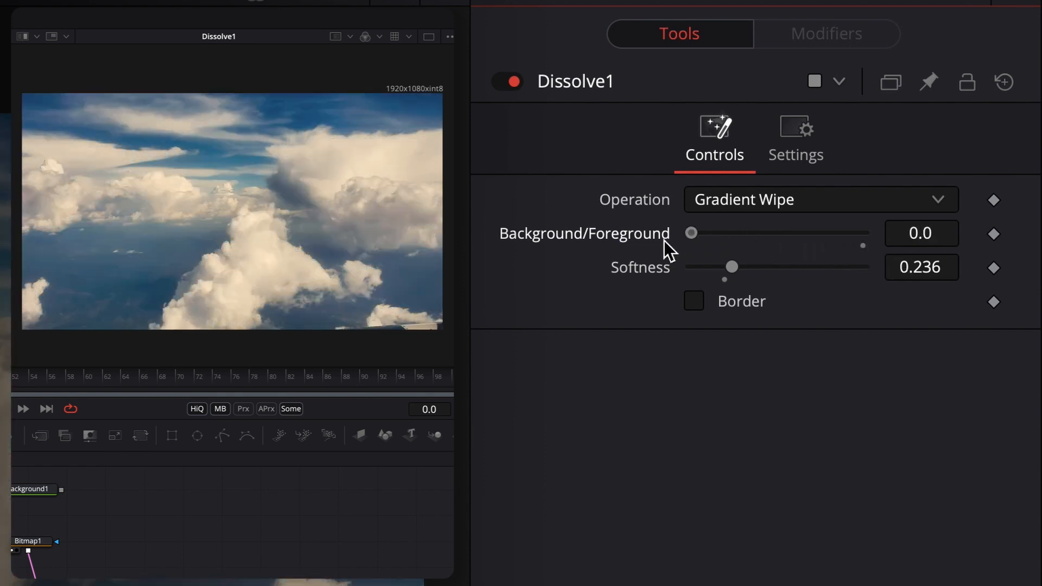
# - Reconnect BrightnessContrast1 directly to Dissolve1's gradient wipe input and sweep Background/Foreground down from 1.0 for comparison
pyautogui.moveTo(607, 398); pyautogui.dragTo(710, 515)
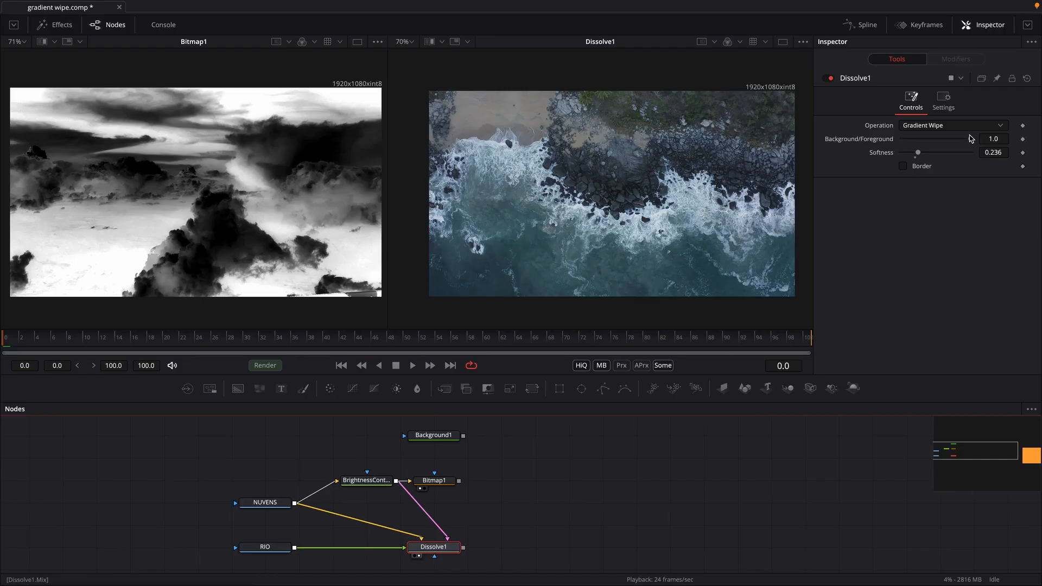
pyautogui.moveTo(971, 139); pyautogui.dragTo(917, 140)
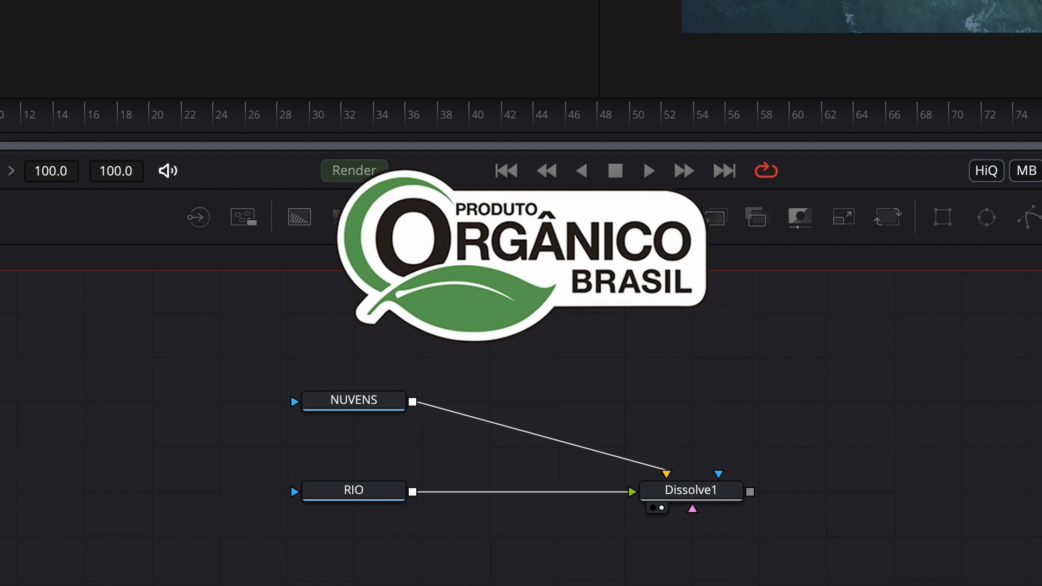
# - Add a FastNoise node and set its Detail to 2.83, Contrast to 2.4 and Scale to 2.83, with Seethe at 1.479
pyautogui.moveTo(347, 225); pyautogui.dragTo(723, 329)
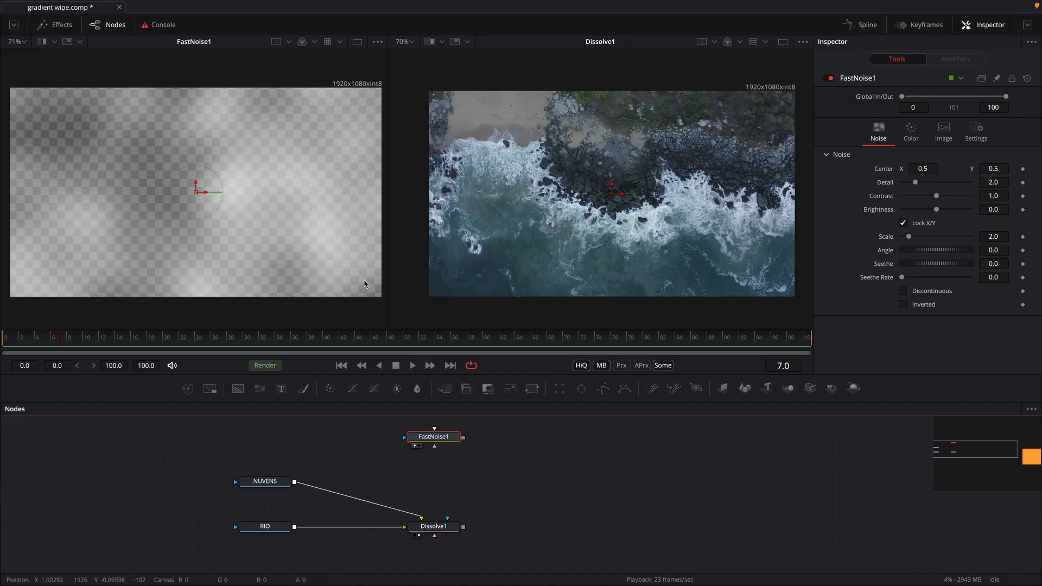
pyautogui.moveTo(908, 264); pyautogui.dragTo(977, 265)
pyautogui.moveTo(941, 199)
pyautogui.mouseDown()
pyautogui.moveTo(960, 202)
pyautogui.moveTo(917, 213)
pyautogui.moveTo(956, 213)
pyautogui.moveTo(936, 211)
pyautogui.moveTo(940, 188)
pyautogui.moveTo(926, 191)
pyautogui.mouseUp()
pyautogui.moveTo(921, 239); pyautogui.dragTo(970, 243)
# - Set FastNoise1's Color 1 Alpha to 1.0 and adjust Seethe to change the noise pattern
pyautogui.click(913, 136)
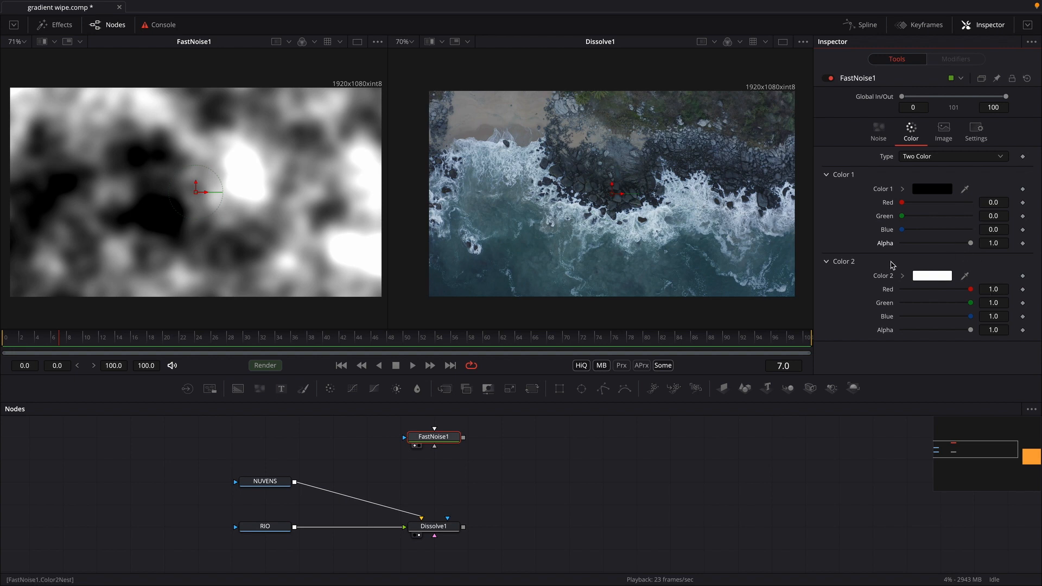
pyautogui.click(878, 132)
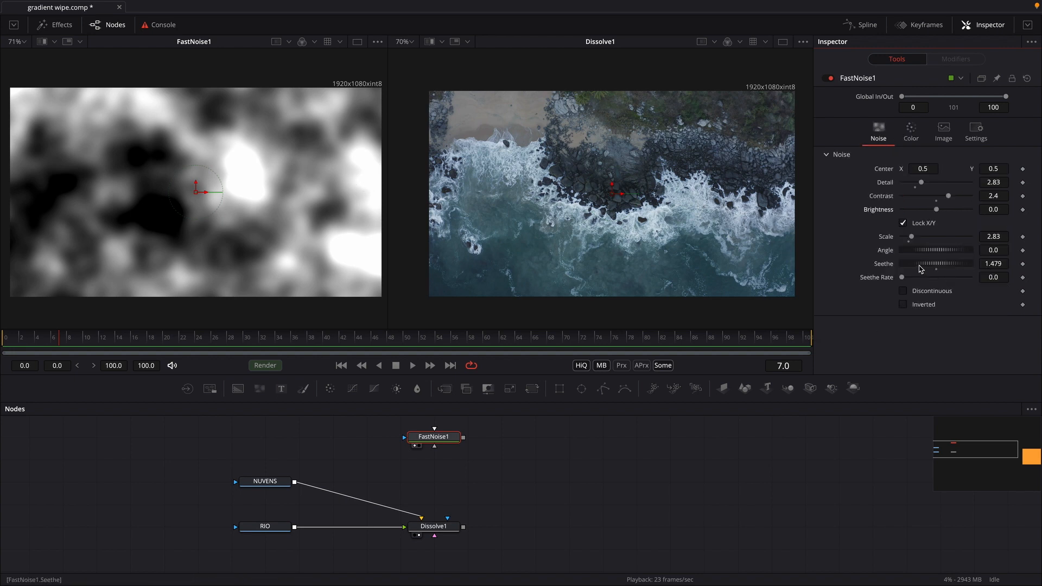
pyautogui.moveTo(922, 268); pyautogui.dragTo(927, 272)
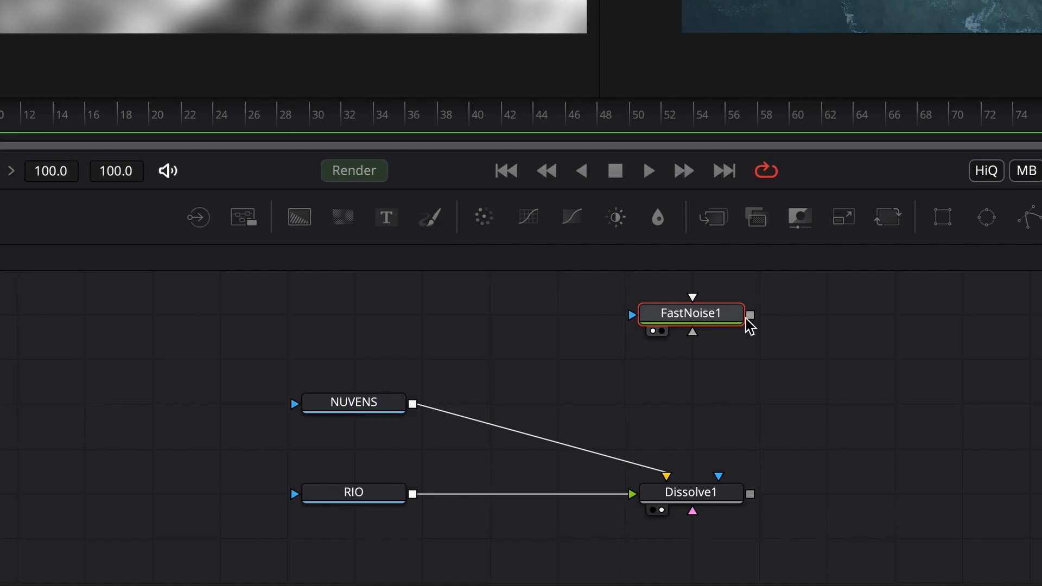
# - Connect FastNoise1's output to Dissolve1's gradient wipe input and open Dissolve1's controls
pyautogui.moveTo(463, 437); pyautogui.dragTo(443, 527)
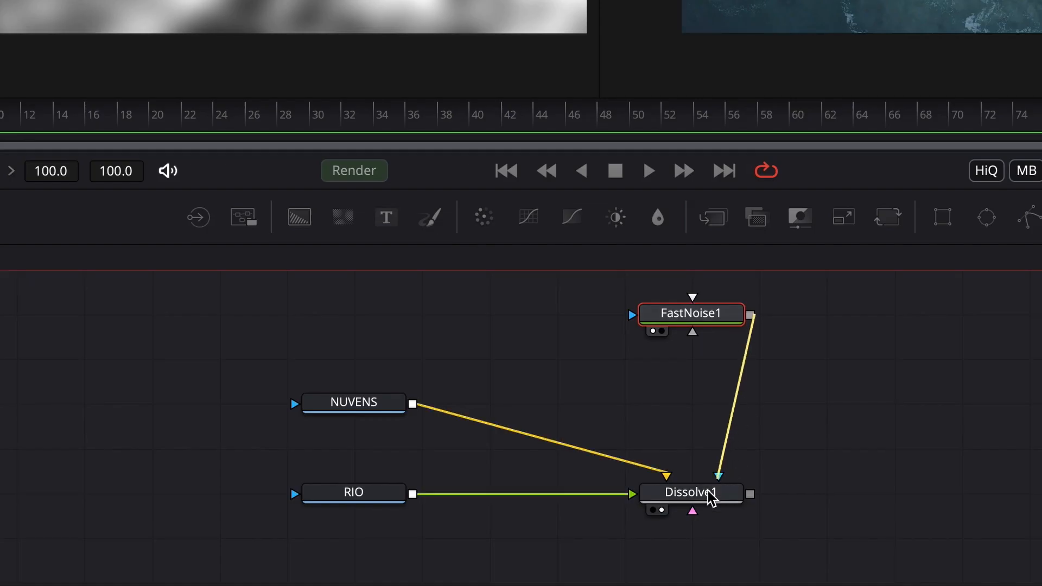
pyautogui.moveTo(711, 496); pyautogui.dragTo(695, 512)
pyautogui.click(731, 497)
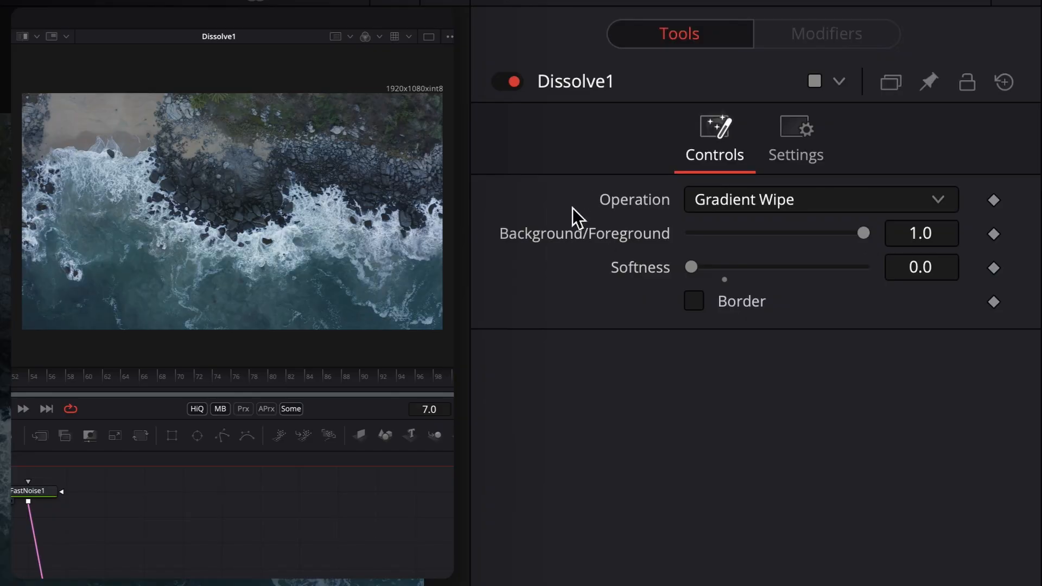
# - Lower Dissolve1's Background/Foreground to 0.425, raise Softness to 0.276, and sweep the blend to preview the soft noise wipe
pyautogui.moveTo(865, 231); pyautogui.dragTo(747, 229)
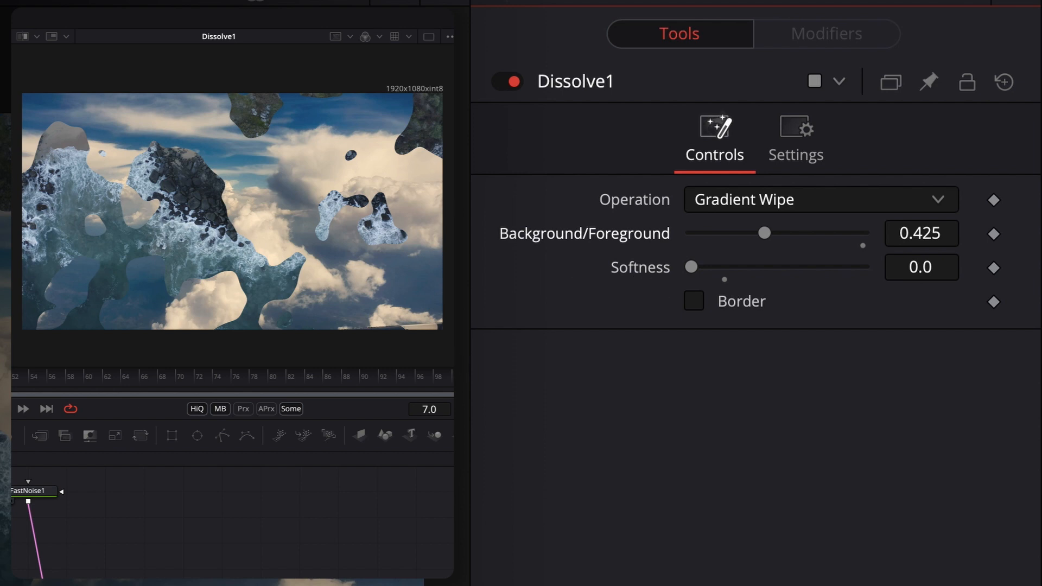
pyautogui.moveTo(691, 267); pyautogui.dragTo(704, 300)
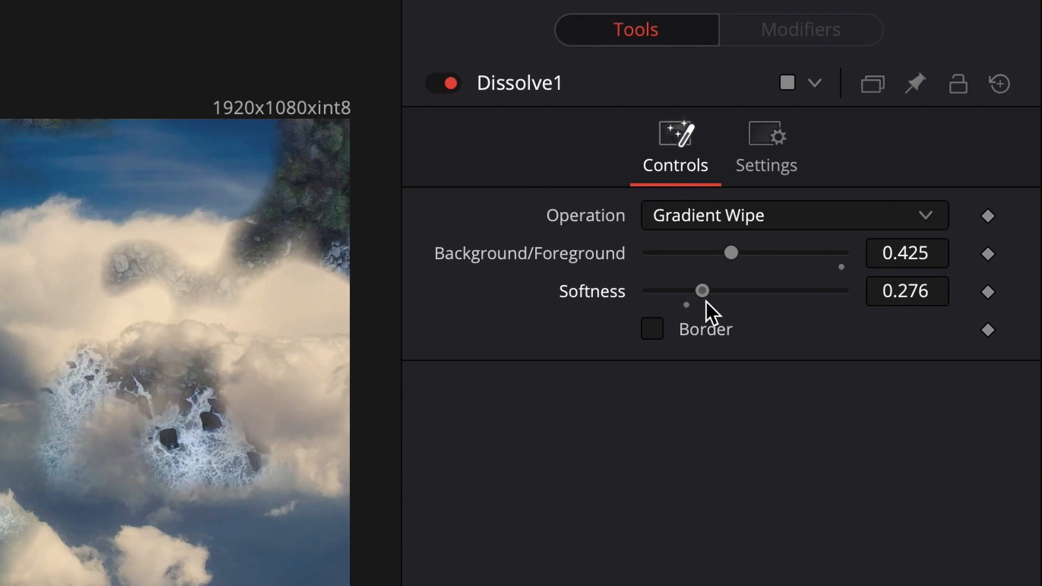
pyautogui.moveTo(731, 253); pyautogui.dragTo(855, 257)
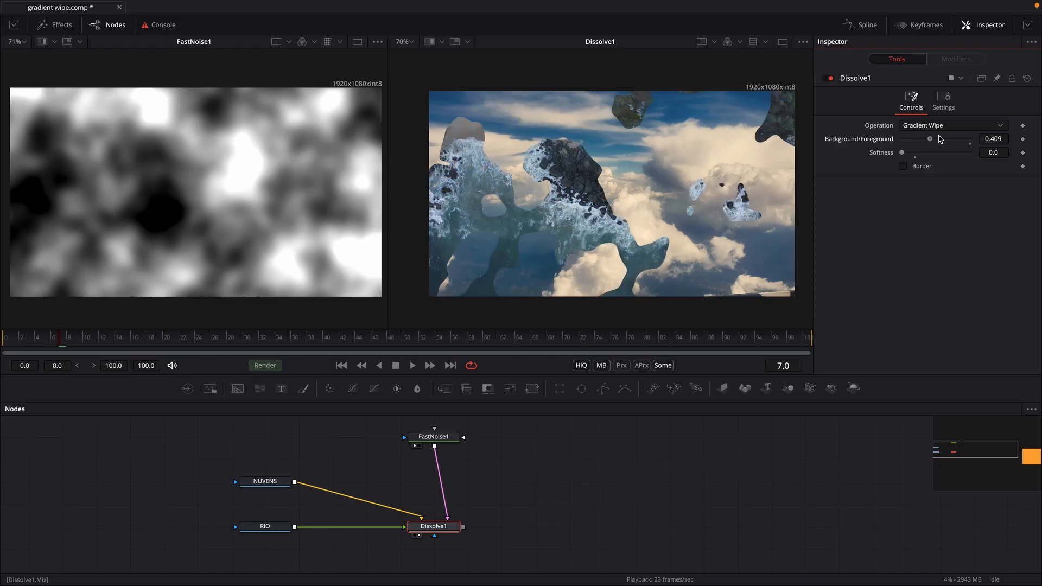
# - Keyframe Dissolve1's Background/Foreground from 0.0 at frame 0 to 1.0 at frame 24
pyautogui.moveTo(941, 139)
pyautogui.mouseDown()
pyautogui.moveTo(964, 140)
pyautogui.moveTo(904, 141)
pyautogui.moveTo(955, 143)
pyautogui.mouseUp()
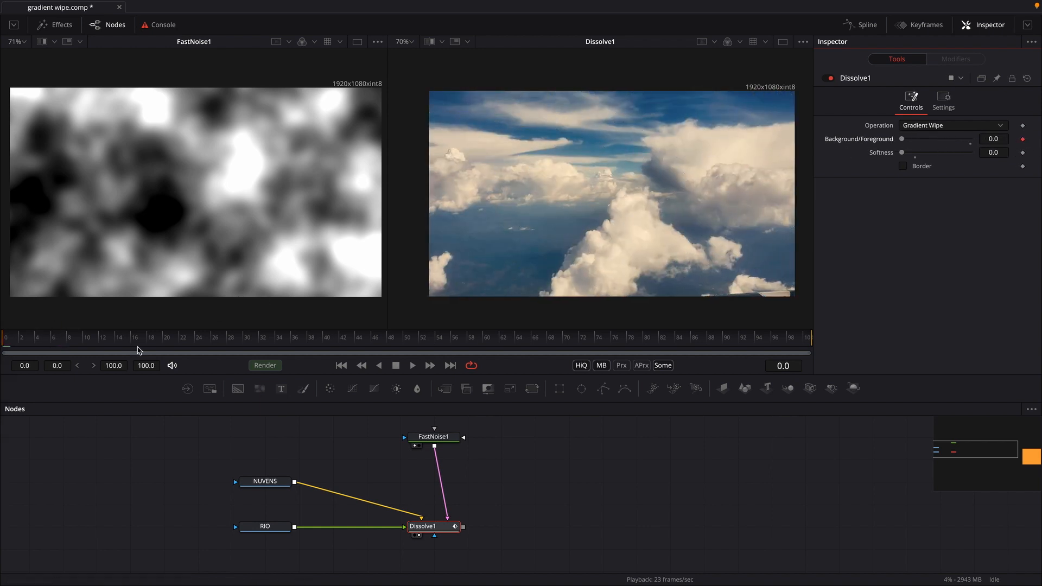
pyautogui.moveTo(165, 342); pyautogui.dragTo(190, 343)
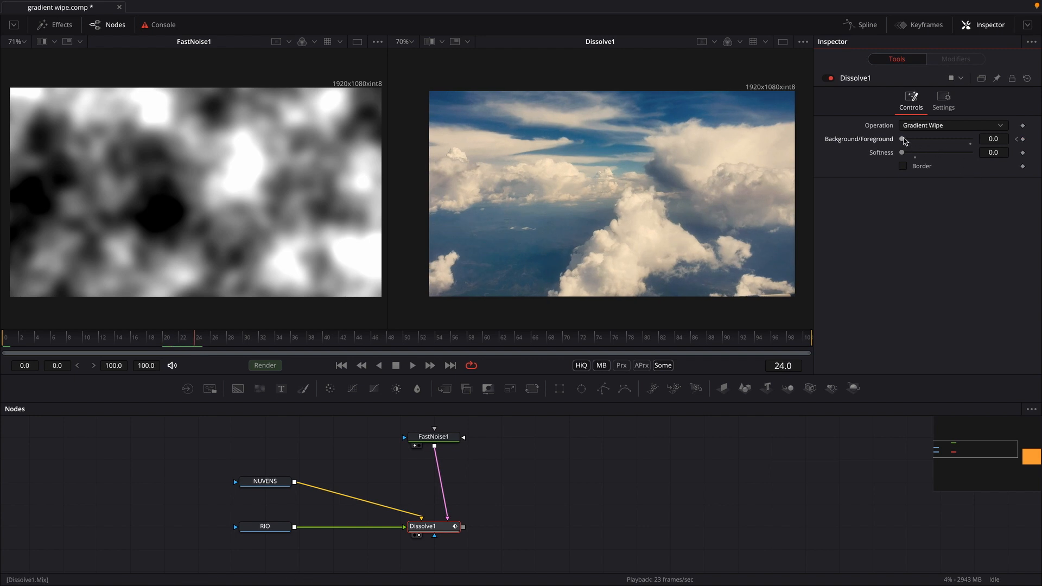
pyautogui.moveTo(904, 139); pyautogui.dragTo(978, 143)
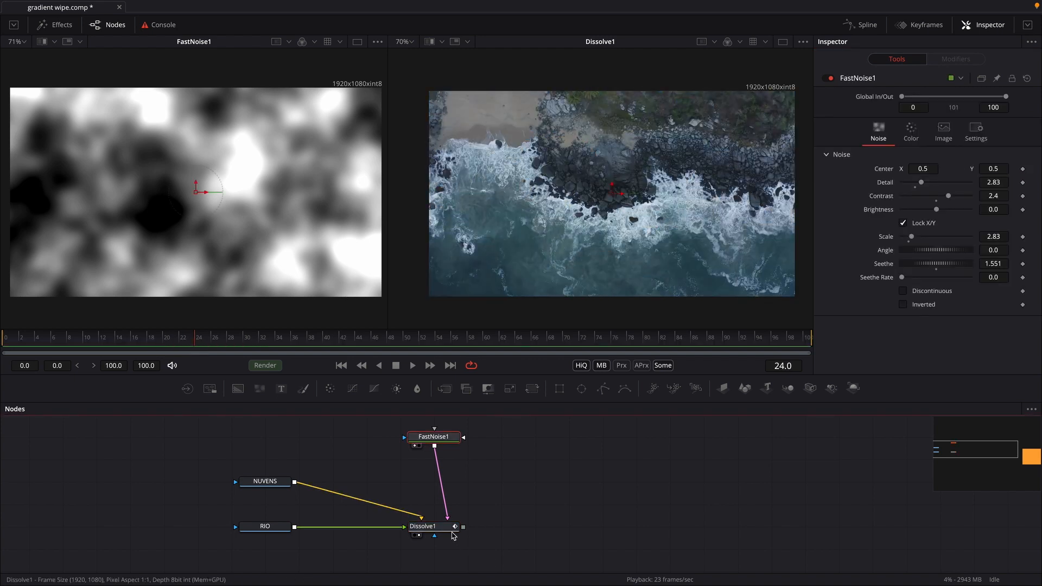
# - Take Dissolve1 out of the viewer, set FastNoise1's Seethe Rate to 0.465 and play back the moving noise
pyautogui.click(452, 532)
pyautogui.press('2')
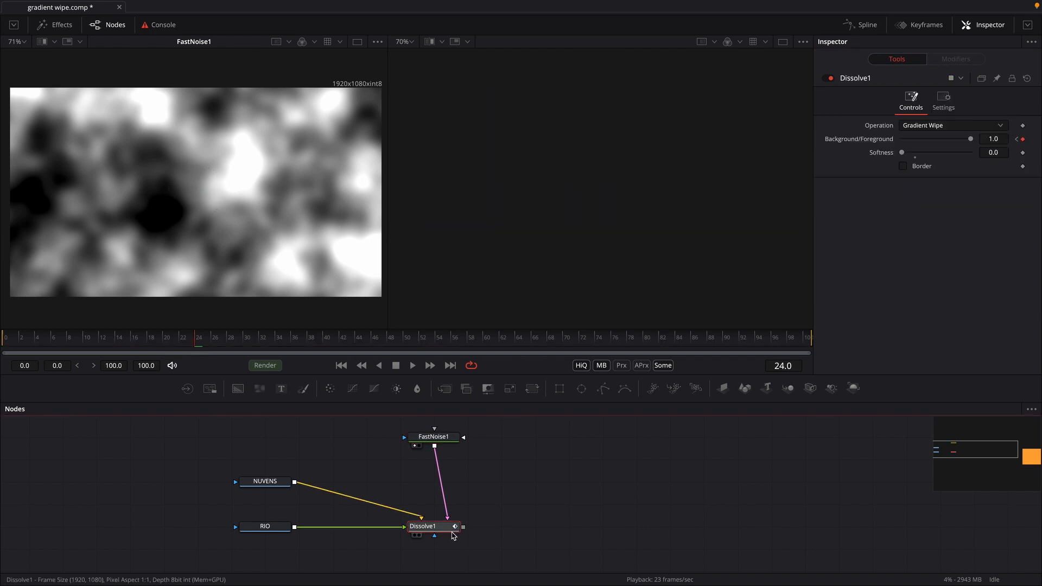
pyautogui.click(433, 437)
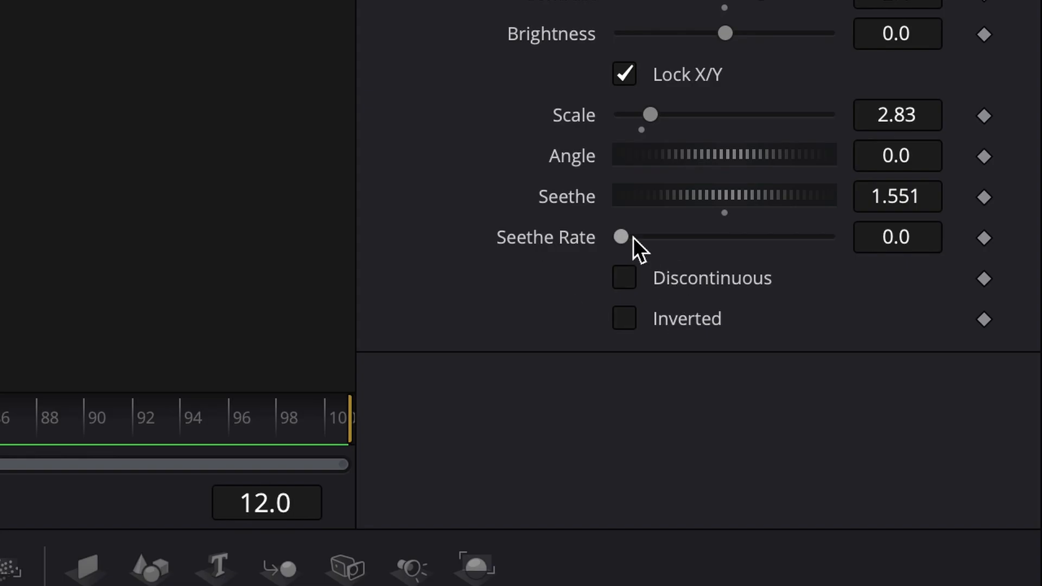
pyautogui.moveTo(626, 232); pyautogui.dragTo(717, 236)
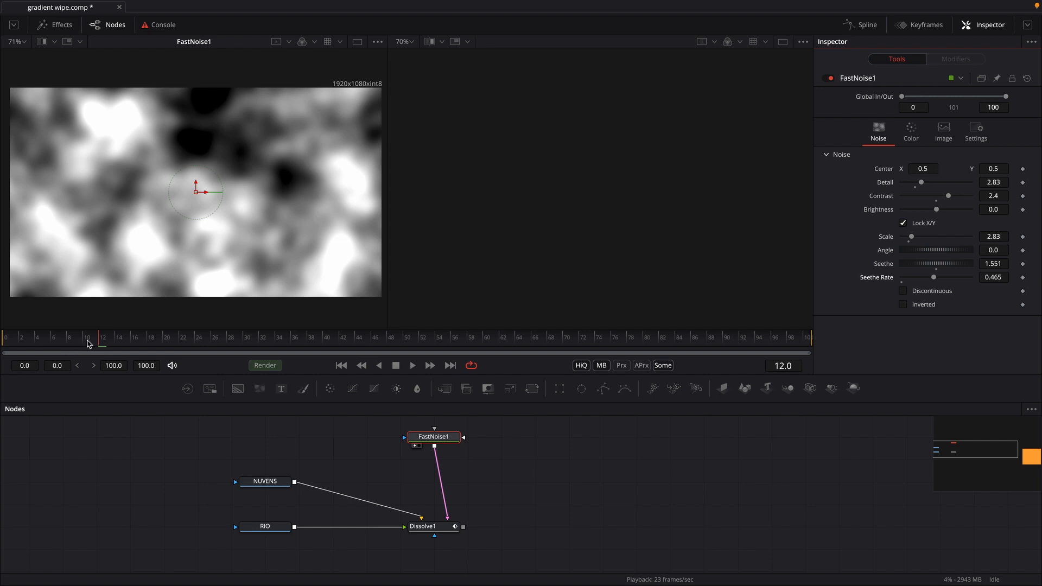
pyautogui.click(8, 344)
pyautogui.press('space')
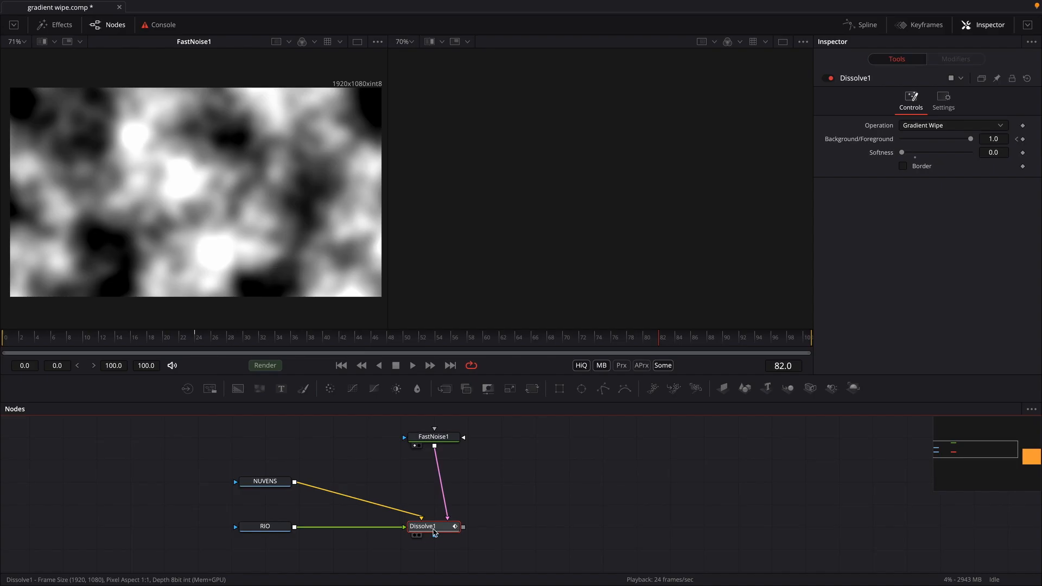
# - Show Dissolve1 in the second viewer and play the noise transition from the beginning
pyautogui.press('2')
pyautogui.moveTo(118, 342); pyautogui.dragTo(5, 347)
pyautogui.press('space')
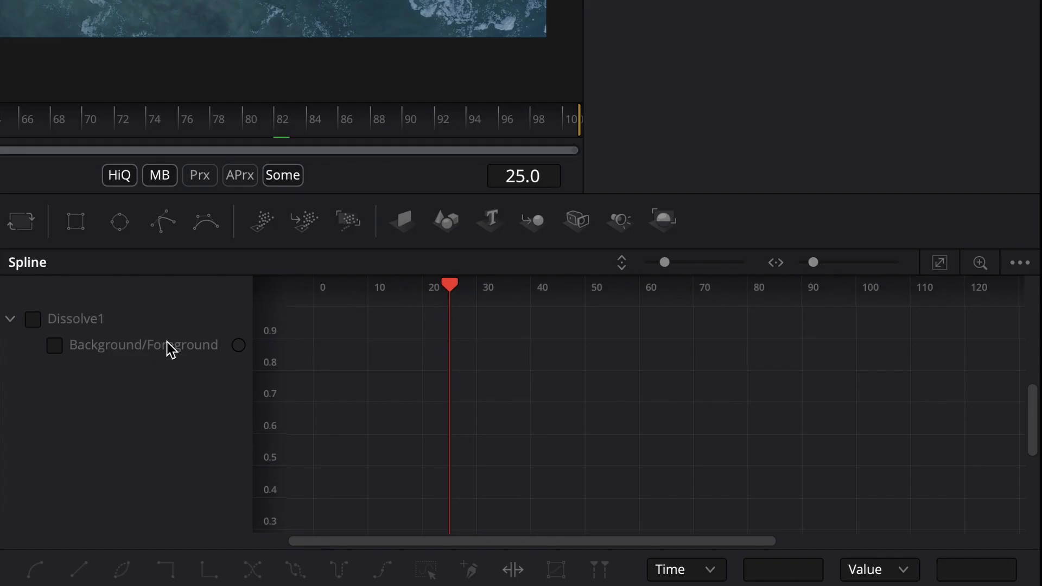
# - Ease Dissolve1's Background/Foreground spline by lengthening the last keyframe's handle, and play back the transition
pyautogui.scroll(-3, 573, 406)
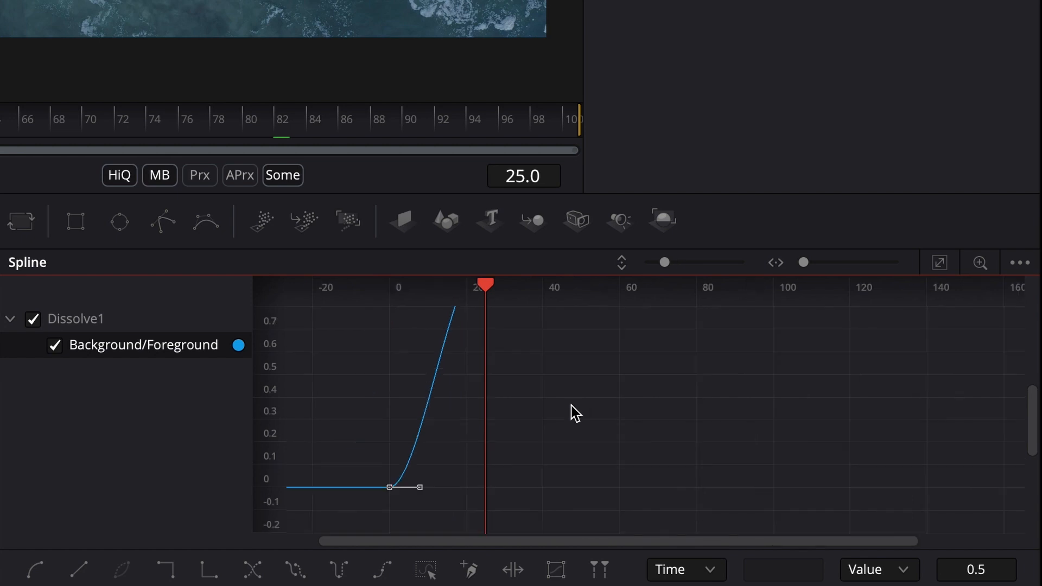
pyautogui.moveTo(573, 409)
pyautogui.mouseDown()
pyautogui.moveTo(579, 437)
pyautogui.moveTo(579, 389)
pyautogui.mouseUp()
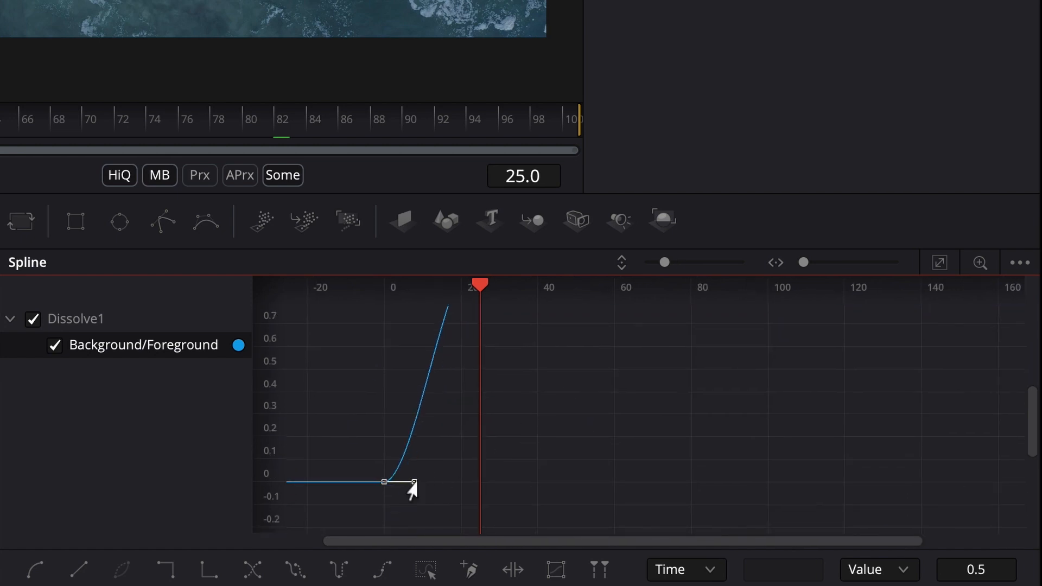
pyautogui.scroll(3, 593, 468)
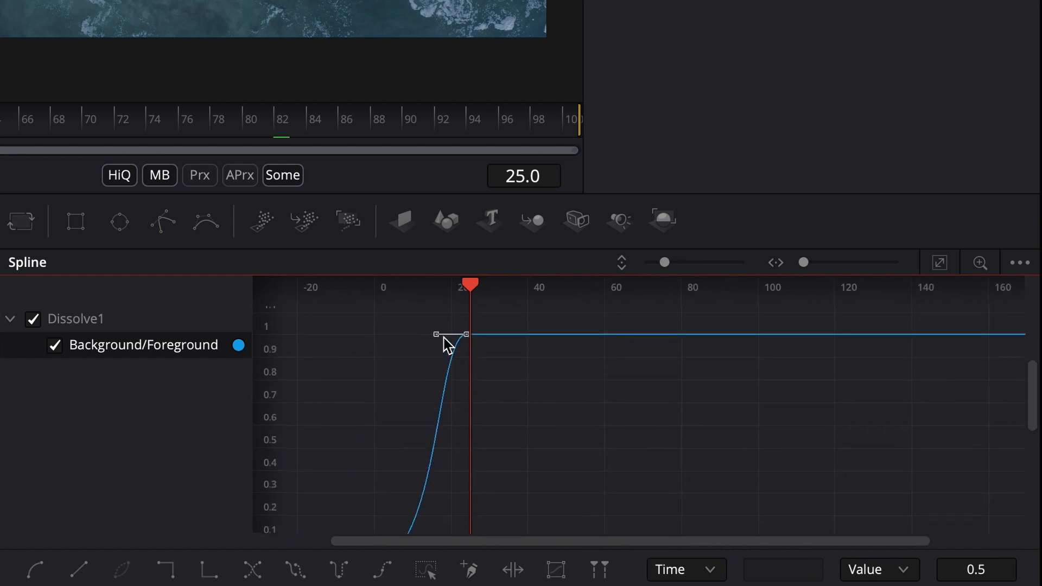
pyautogui.moveTo(436, 335); pyautogui.dragTo(421, 334)
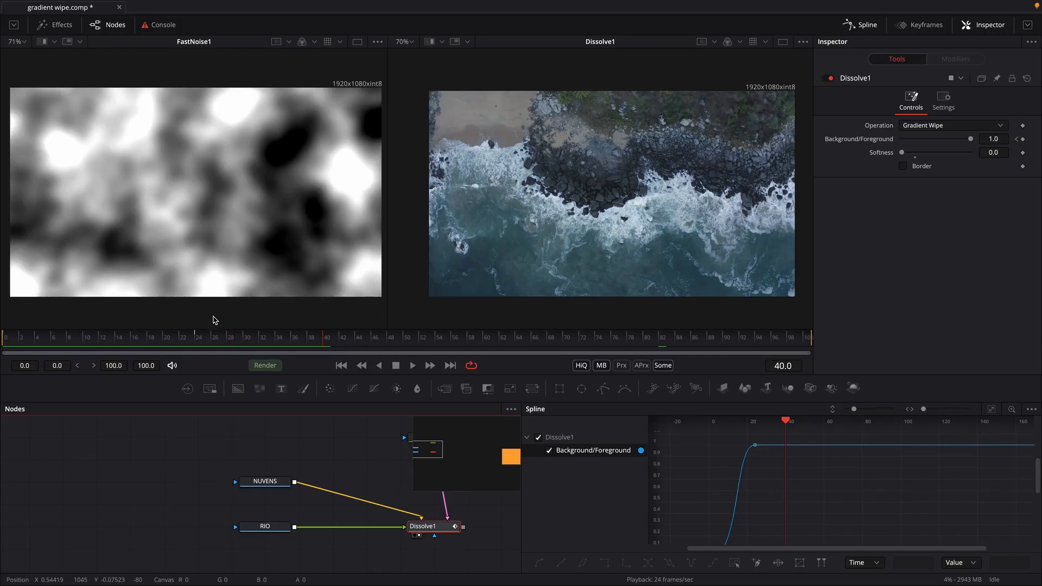
pyautogui.press('space')
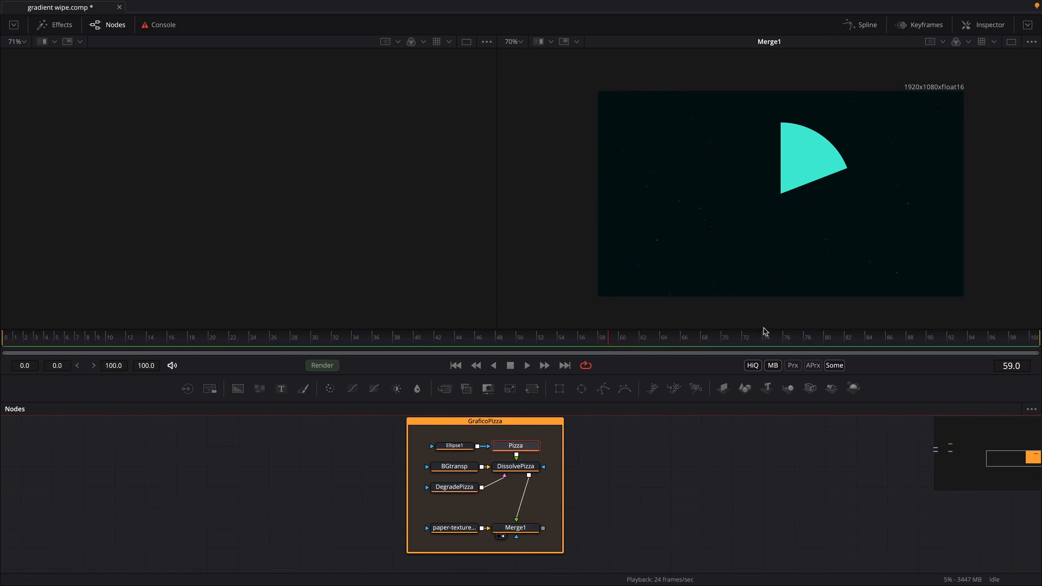
# - Open DissolvePizza's controls in the Inspector and set Background/Foreground to 0.173
pyautogui.click(993, 31)
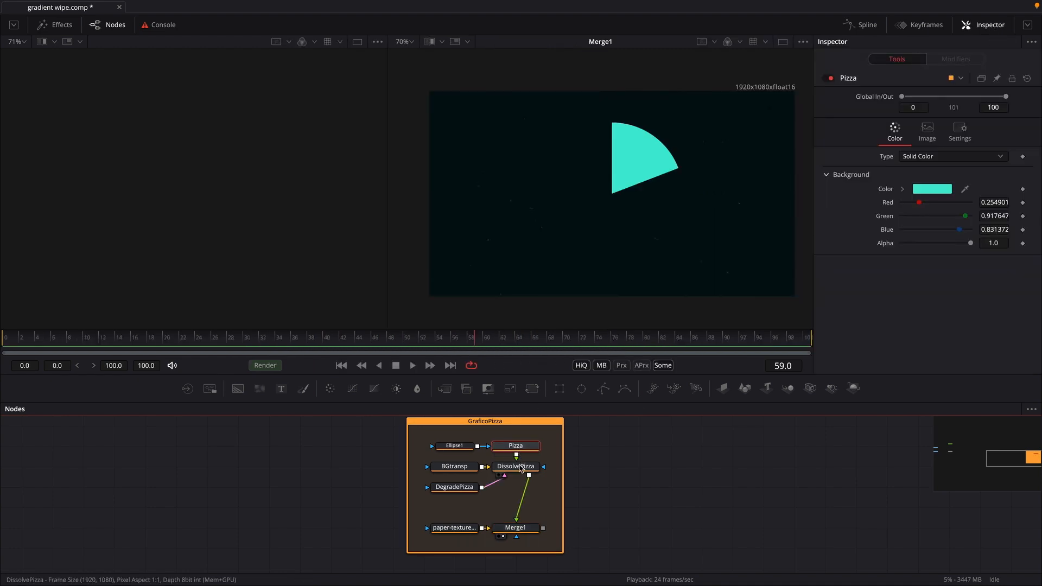
pyautogui.click(523, 466)
pyautogui.moveTo(918, 139)
pyautogui.mouseDown()
pyautogui.moveTo(953, 142)
pyautogui.moveTo(914, 149)
pyautogui.mouseUp()
pyautogui.scroll(-1, 623, 168)
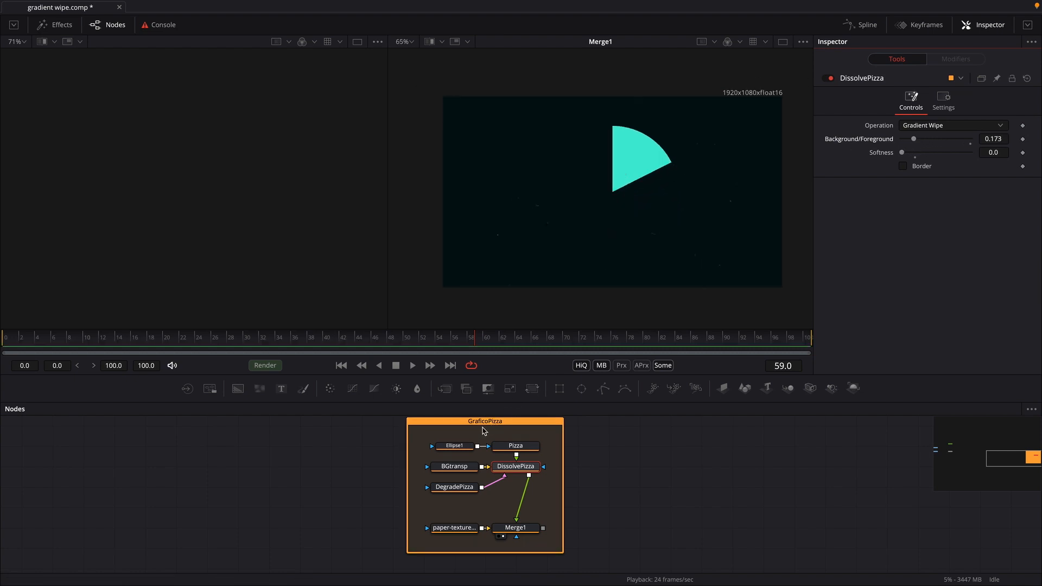
# - View the Pizza circle and the transparent BGtransp background one after the other in the first viewer
pyautogui.moveTo(516, 446); pyautogui.dragTo(205, 120)
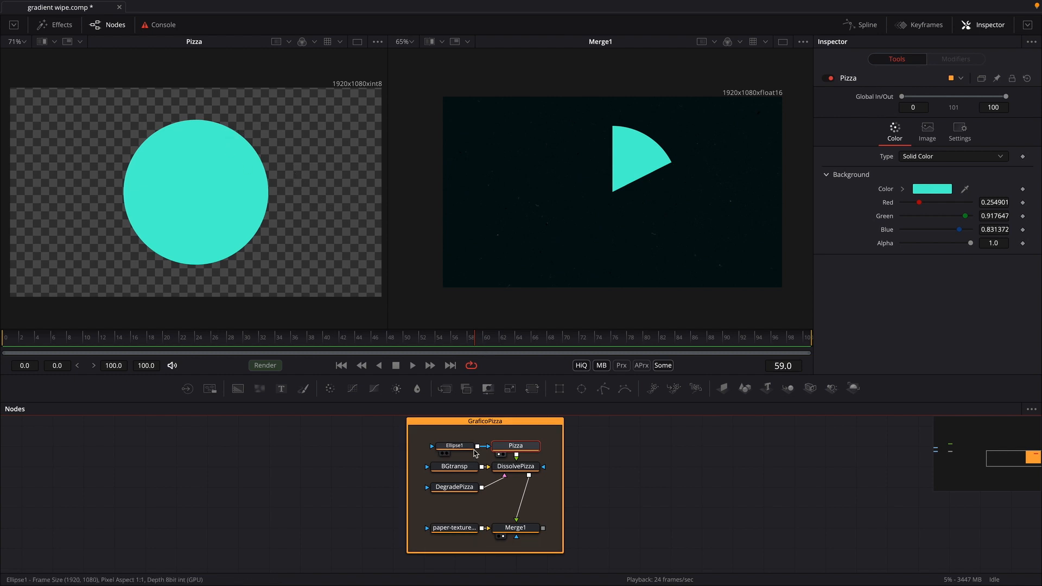
pyautogui.moveTo(455, 466); pyautogui.dragTo(326, 141)
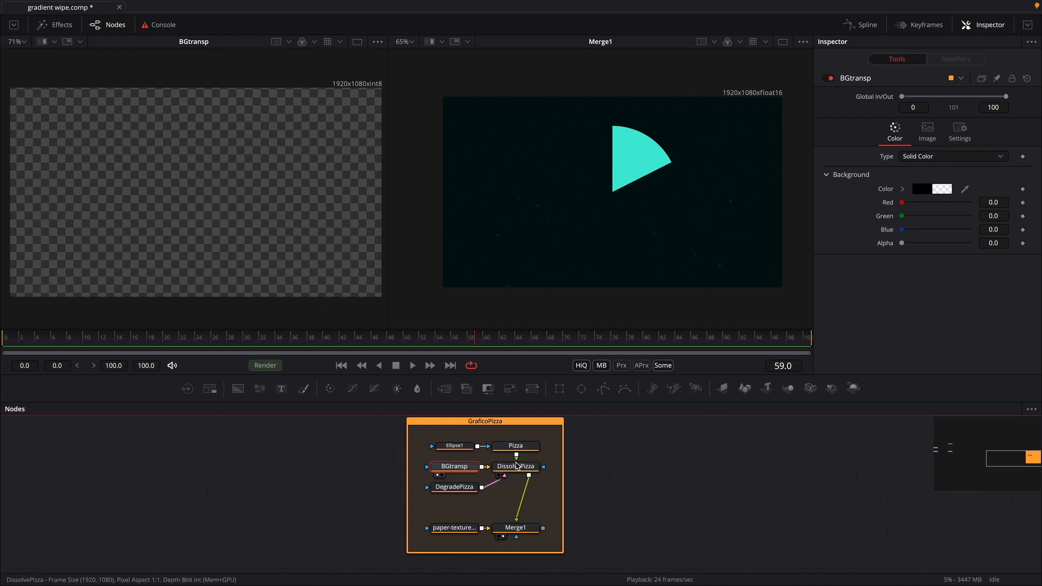
# - Sweep DissolvePizza's Background/Foreground up to 0.362 and back to 0.0 to preview the pie wipe
pyautogui.click(515, 466)
pyautogui.moveTo(914, 142)
pyautogui.mouseDown()
pyautogui.moveTo(904, 143)
pyautogui.moveTo(975, 143)
pyautogui.moveTo(916, 145)
pyautogui.mouseUp()
pyautogui.scroll(3, 615, 369)
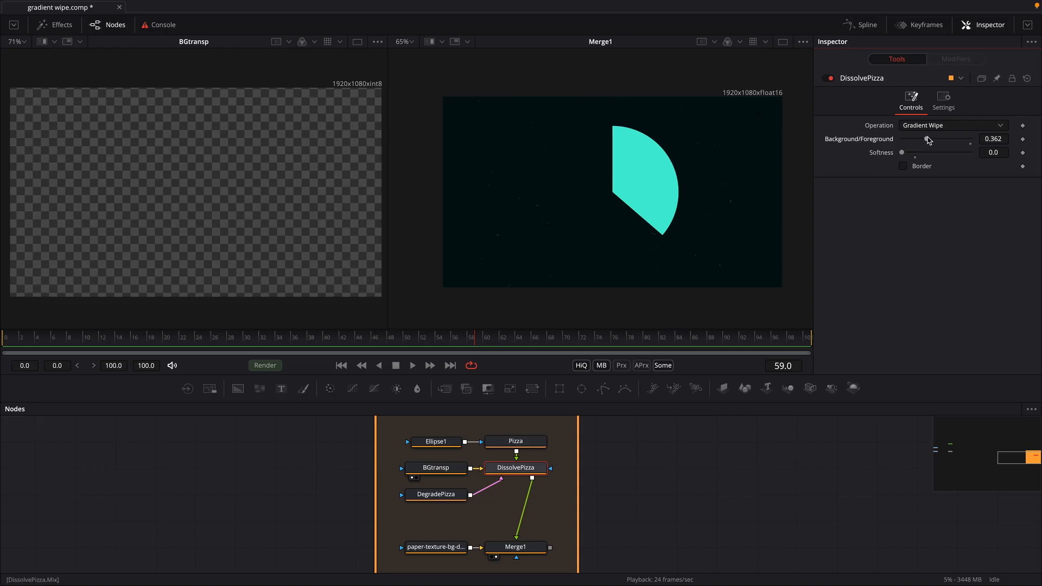
pyautogui.moveTo(928, 141); pyautogui.dragTo(840, 156)
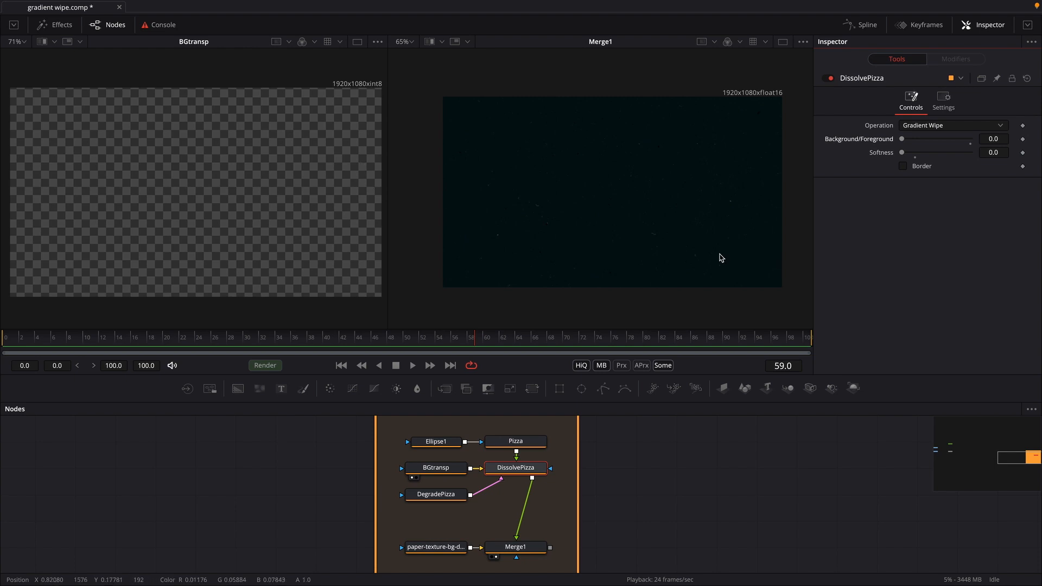
# - View DegradePizza's gradient beside DissolvePizza's output and set DissolvePizza's Background/Foreground to 0.205
pyautogui.click(454, 498)
pyautogui.press('1')
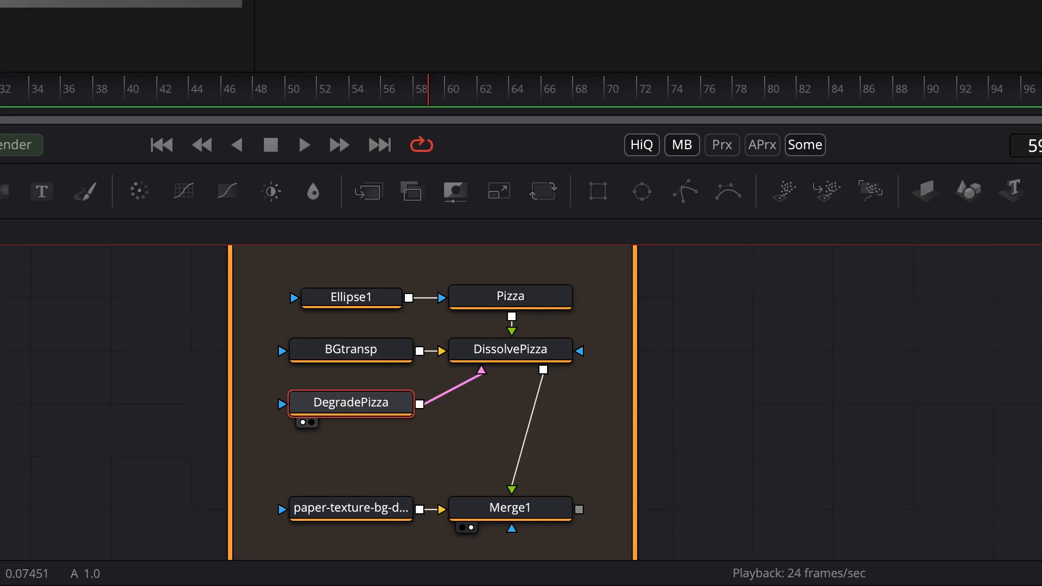
pyautogui.click(527, 361)
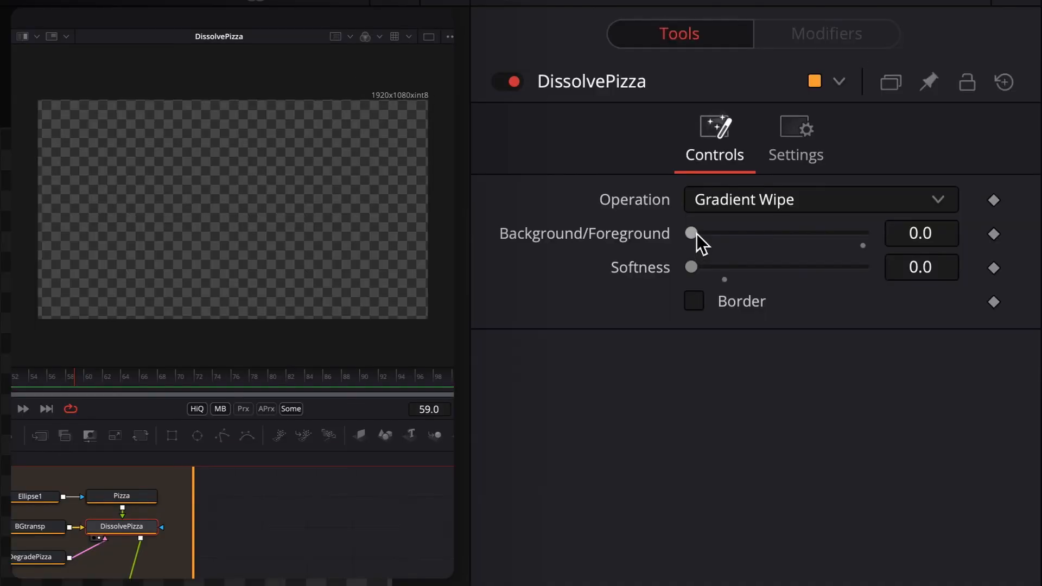
pyautogui.moveTo(905, 139); pyautogui.dragTo(934, 139)
pyautogui.moveTo(772, 232); pyautogui.dragTo(731, 242)
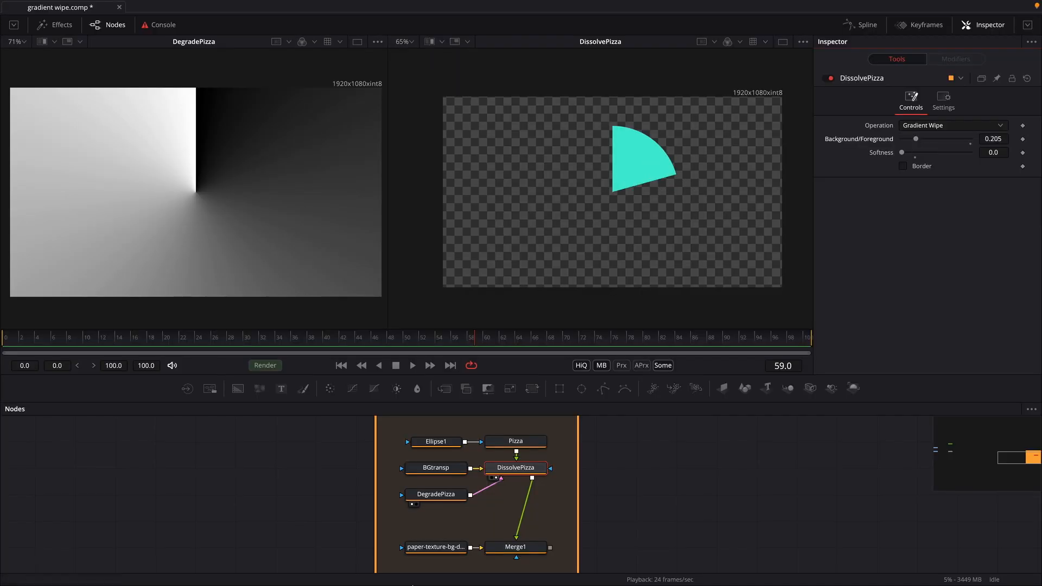
# - With Merge1 in the second viewer, colour BGtransp opaque red (0.929411, 0.109803, 0.141176) and mask it with Ellipse1
pyautogui.click(515, 546)
pyautogui.press('2')
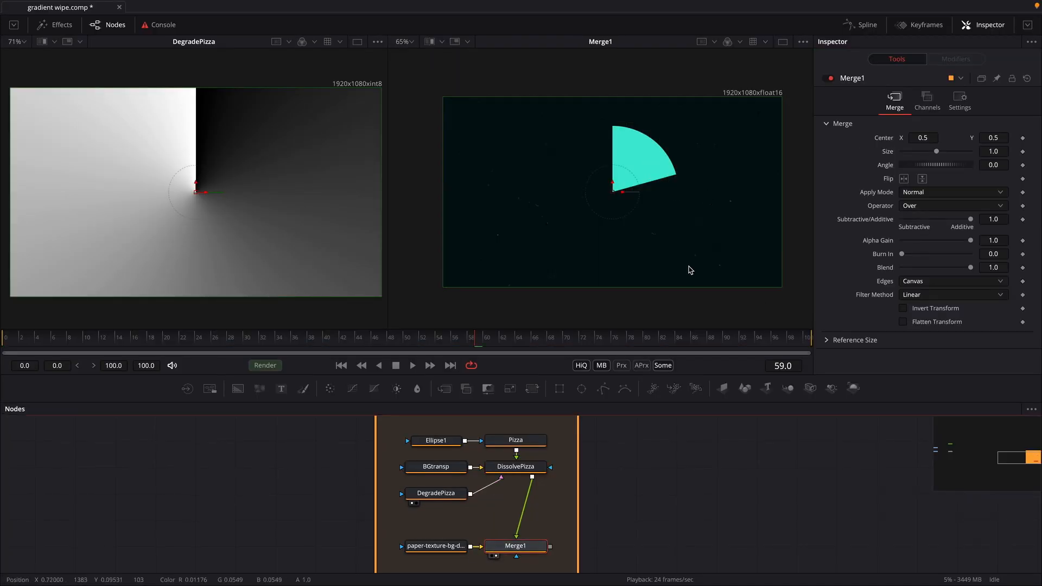
pyautogui.click(436, 466)
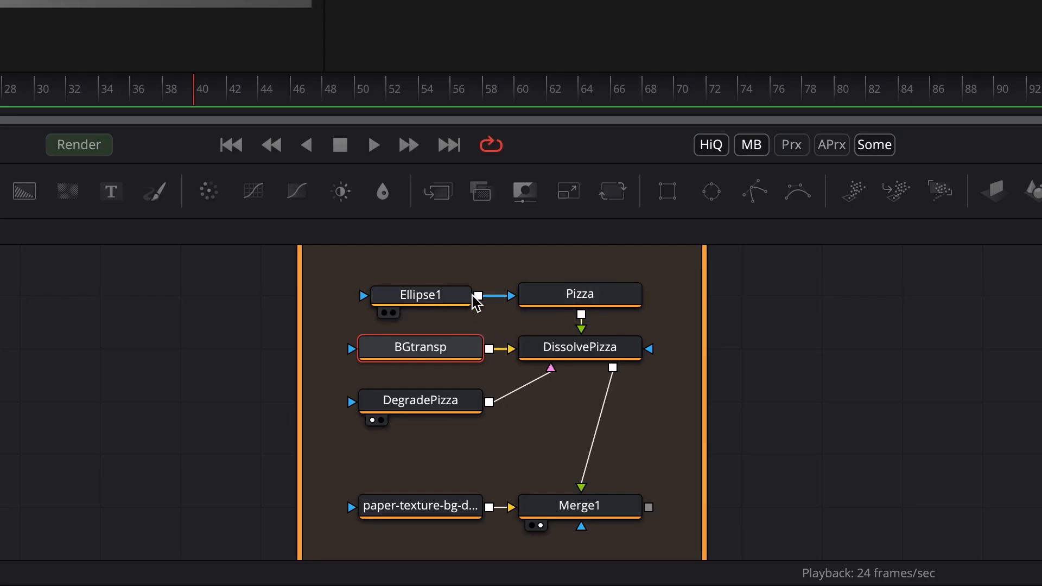
pyautogui.moveTo(478, 295); pyautogui.dragTo(353, 354)
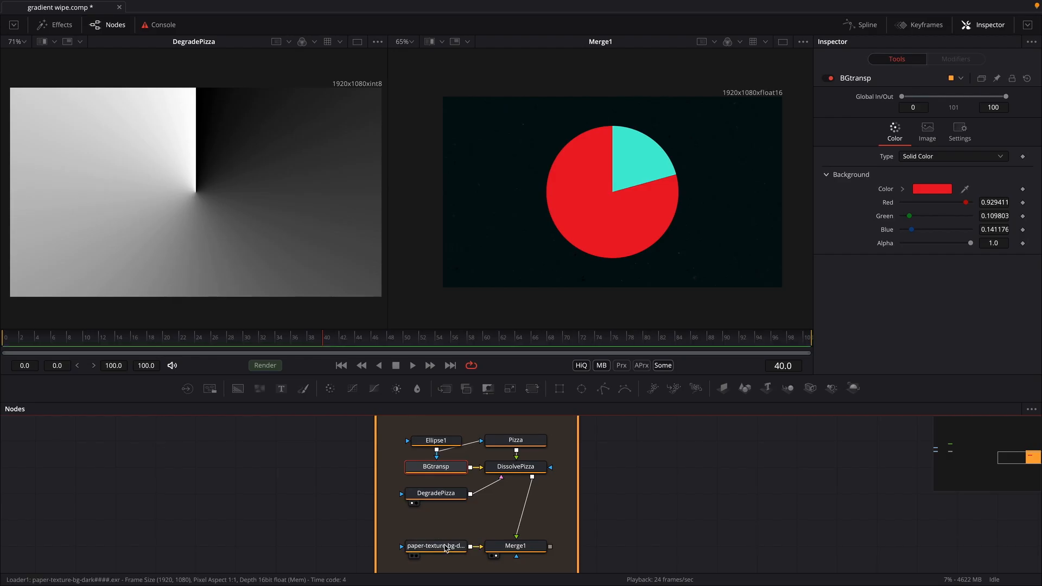
# - Set DissolvePizza's Background/Foreground to 0.362 to enlarge the turquoise slice of the pie chart
pyautogui.click(519, 468)
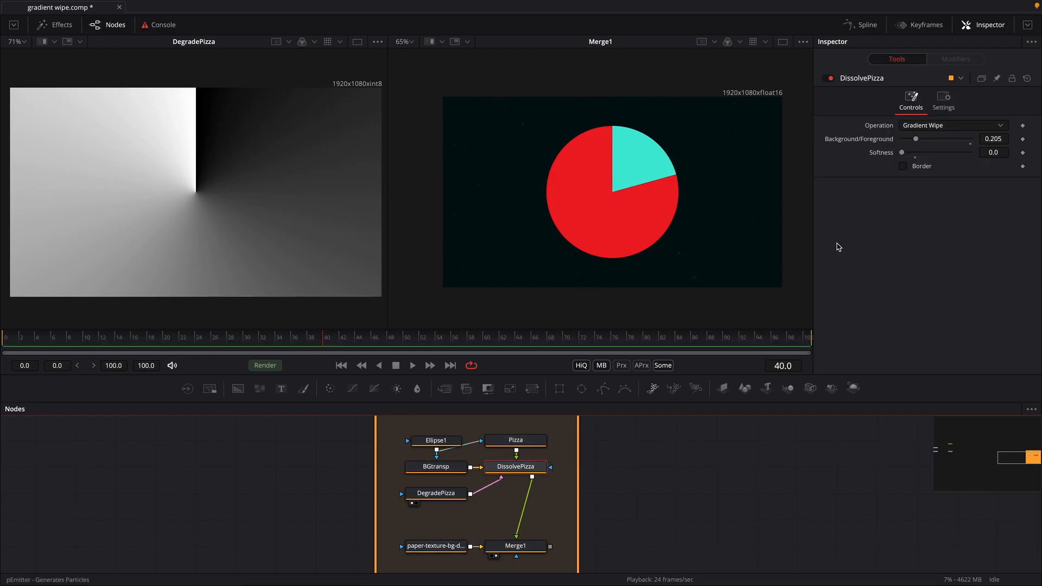
pyautogui.moveTo(917, 141); pyautogui.dragTo(927, 141)
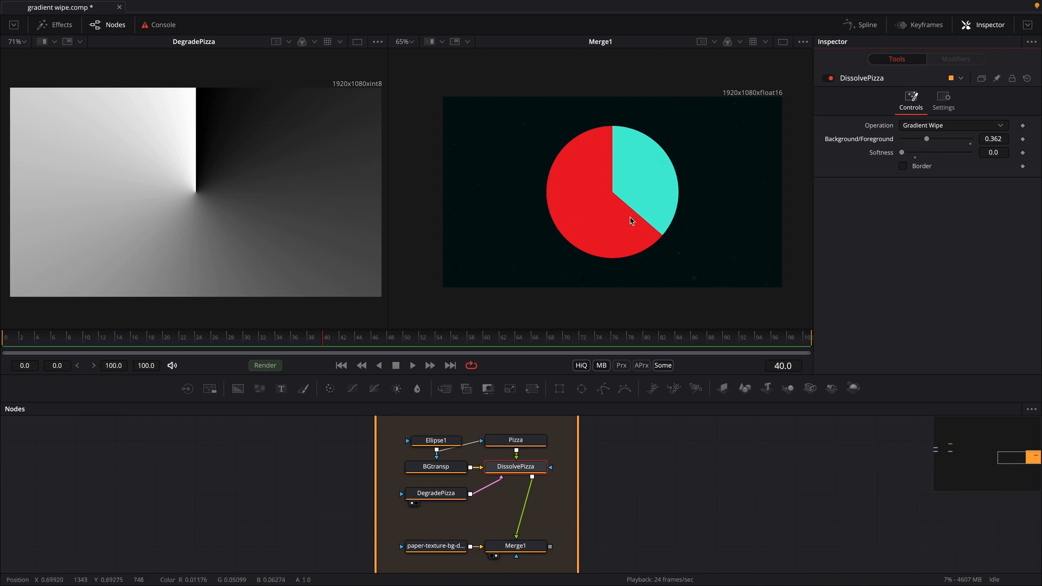